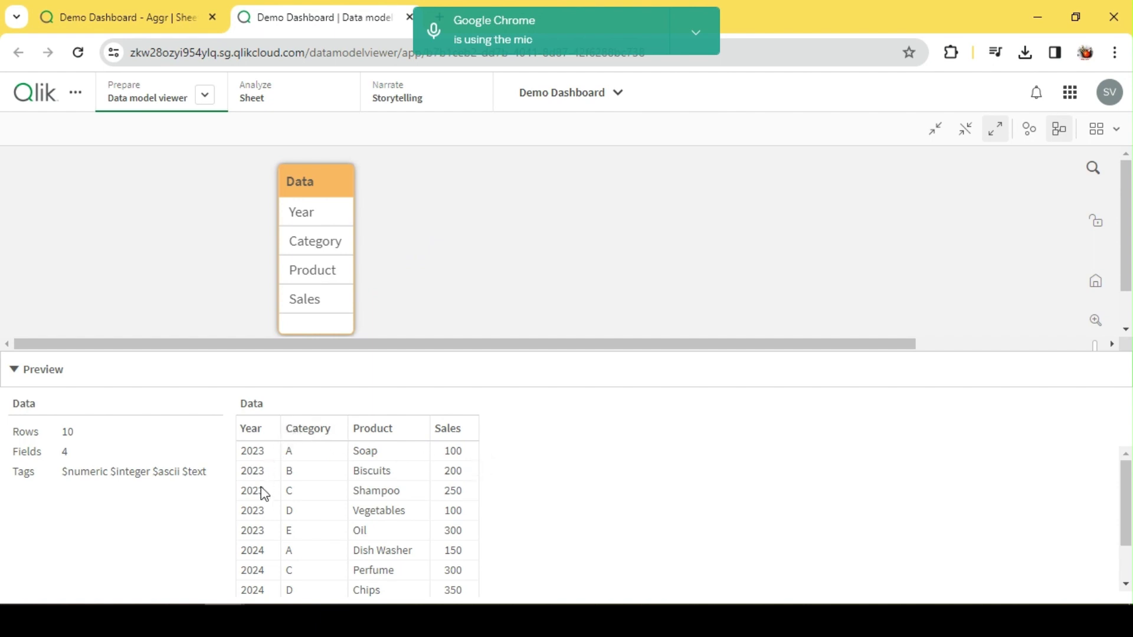
- Scroll the Data table preview down to the 2024 Fruits row
scroll(264, 494, "down", 1)
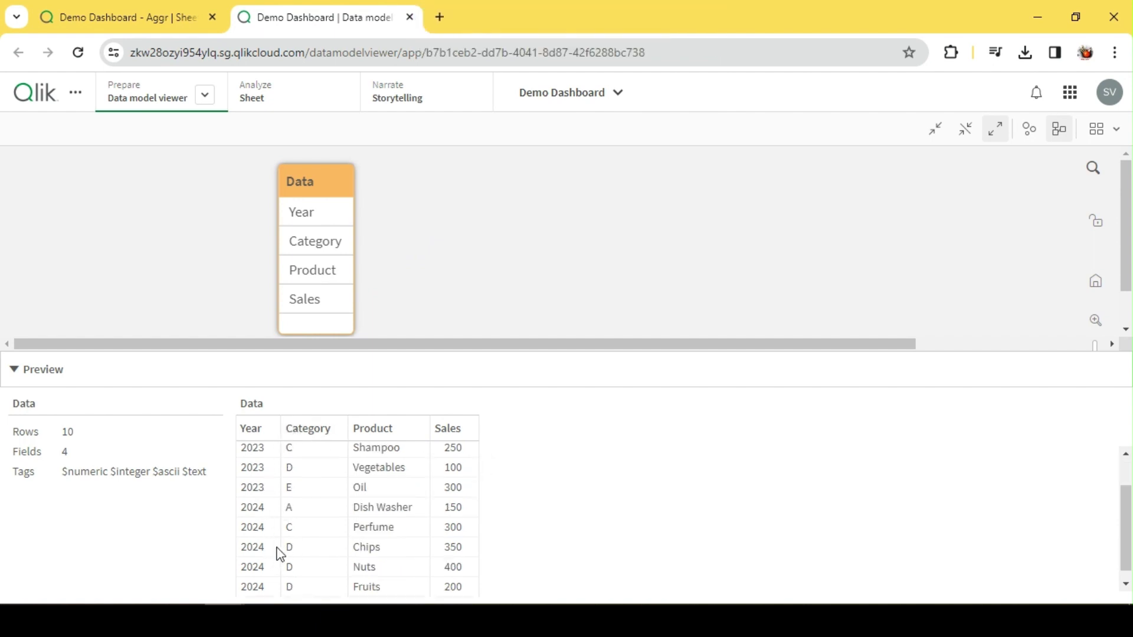
- Place a new table on the Aggr sheet and enlarge it to 15 by 7 cells
left_click(165, 20)
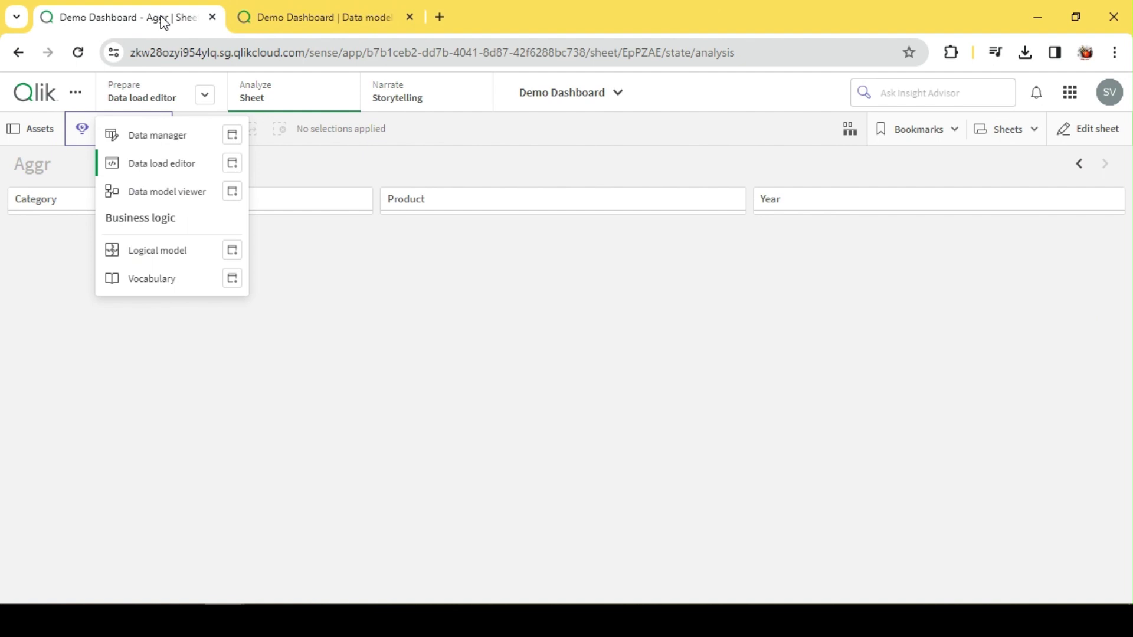
left_click(1092, 133)
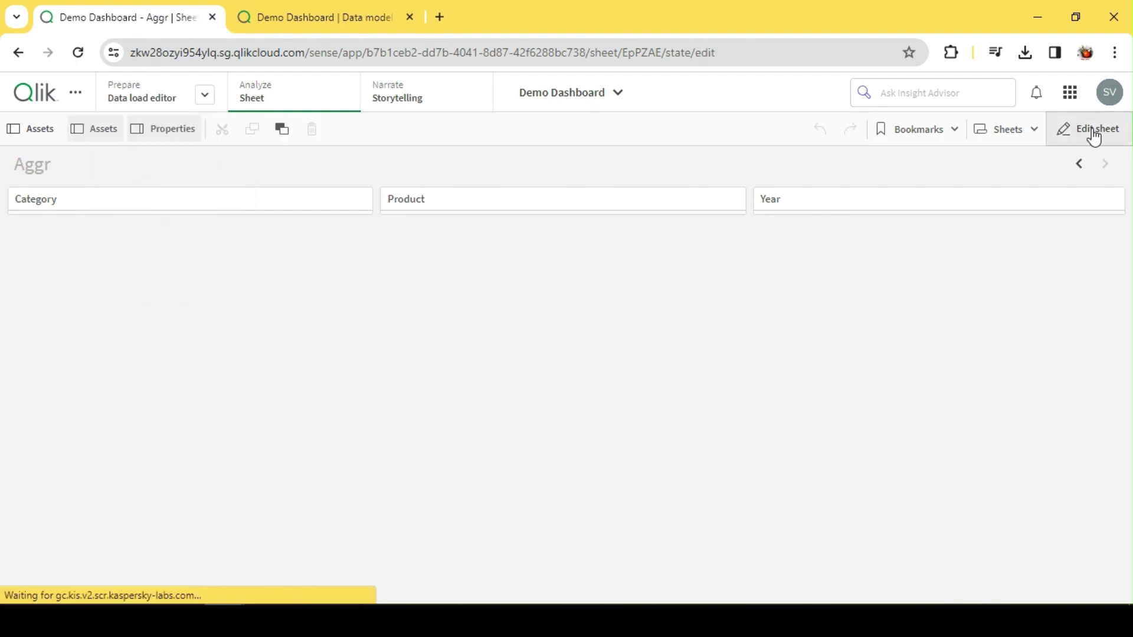
left_click(529, 204)
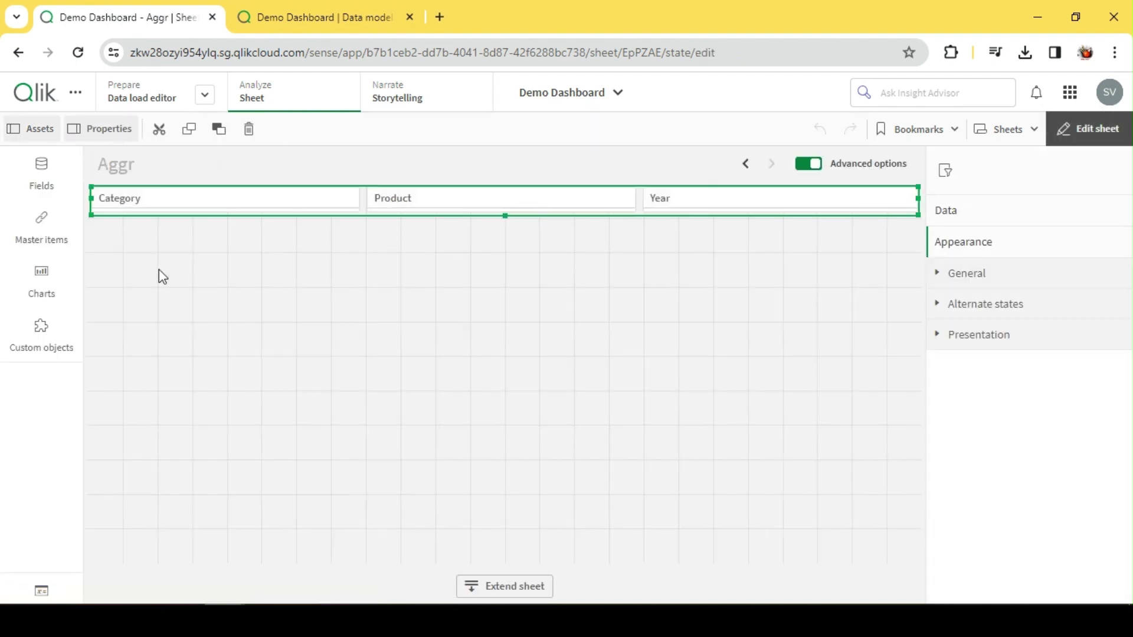
left_click(52, 285)
scroll(151, 443, "down", 4)
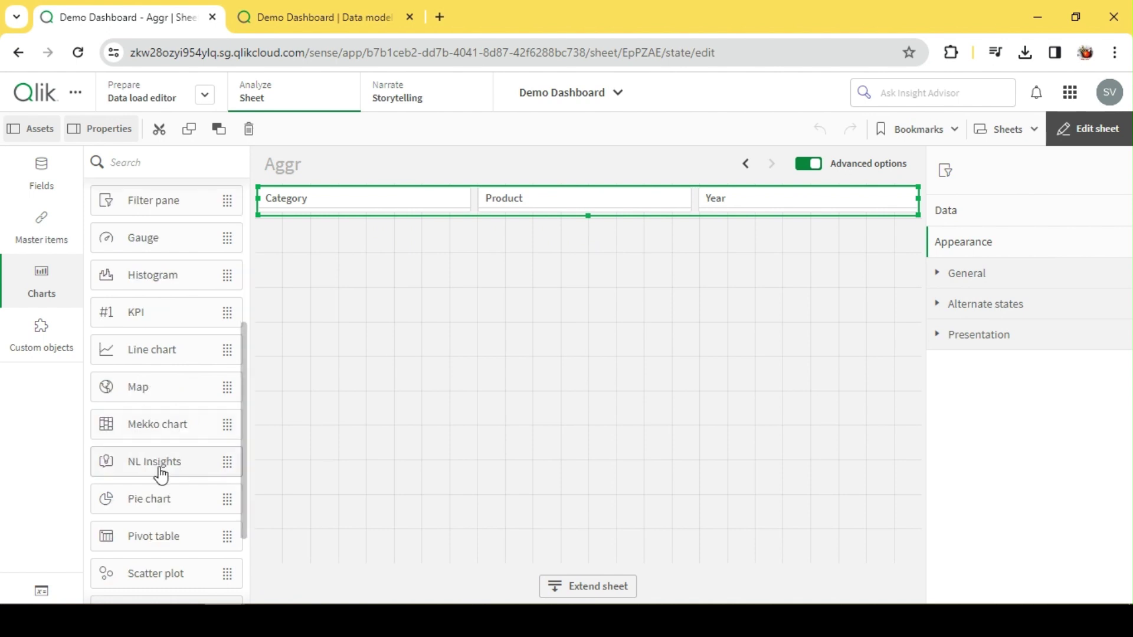
scroll(158, 538, "down", 2)
left_click_drag(141, 463, 366, 306)
left_click_drag(581, 387, 669, 456)
- Add Year, Category and Product as dimension columns of the table
left_click(1000, 219)
left_click(992, 267)
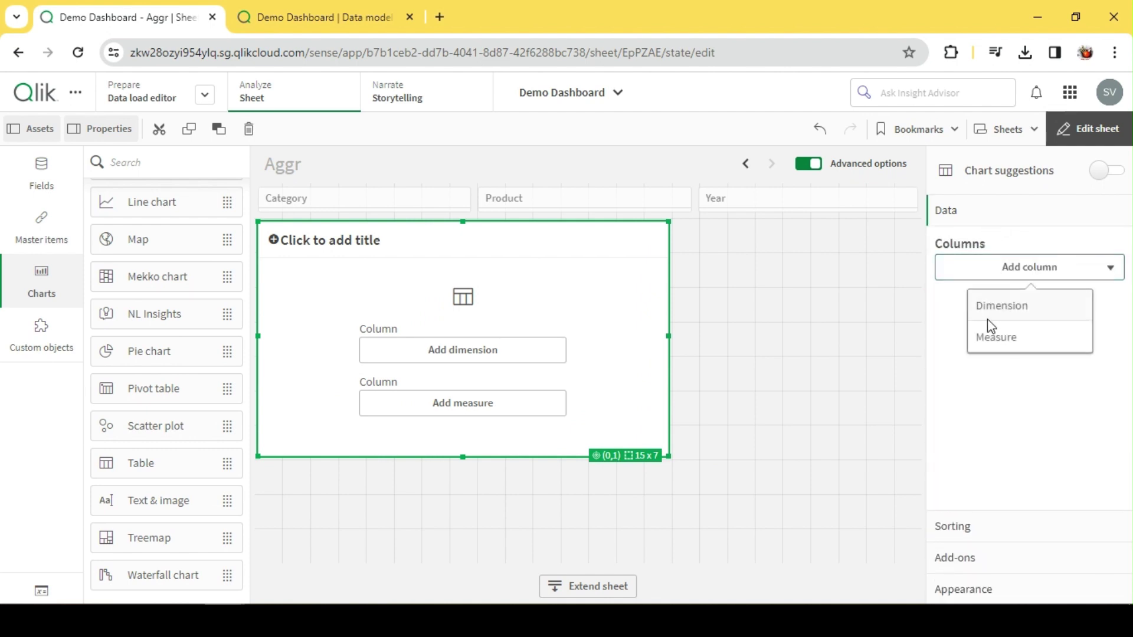
left_click(1000, 319)
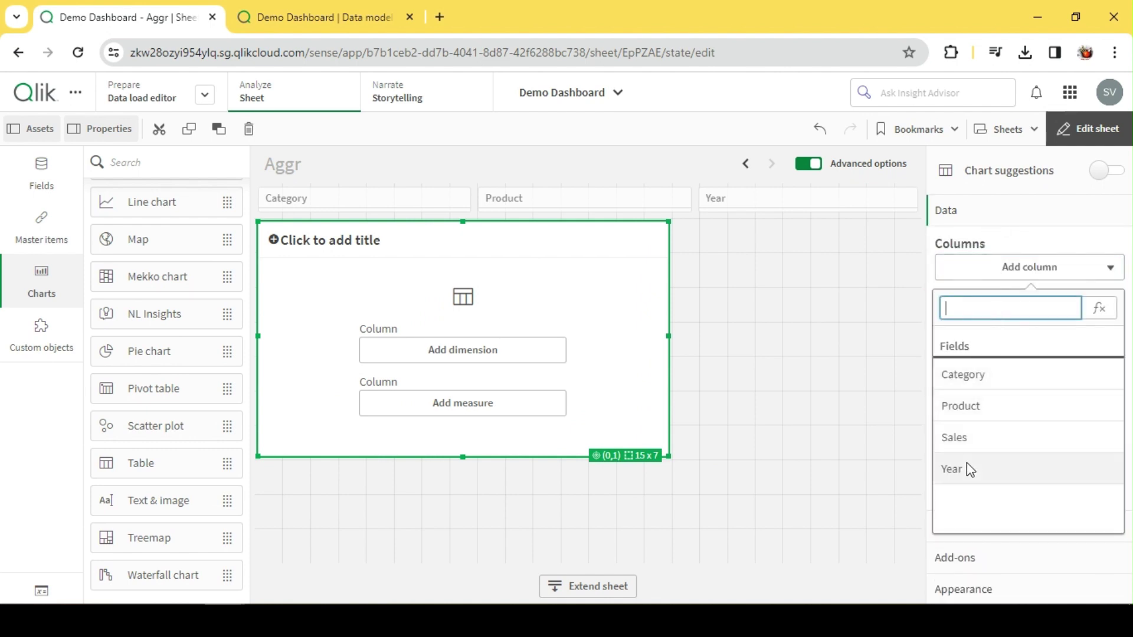
left_click(967, 466)
left_click(1012, 305)
left_click(1003, 344)
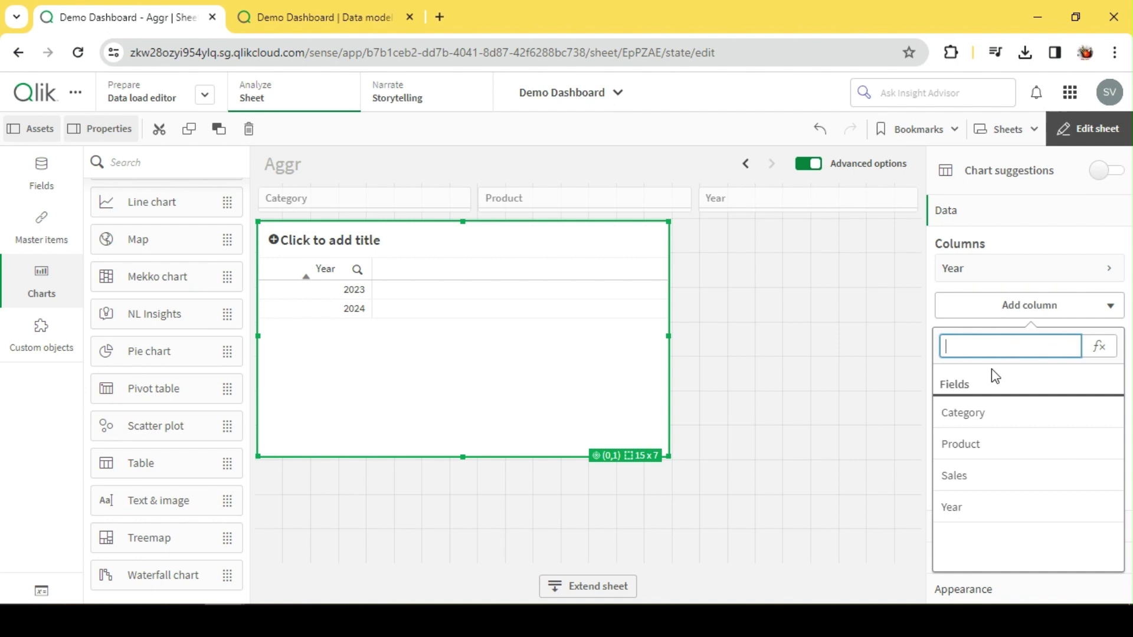
left_click(977, 417)
left_click(1003, 343)
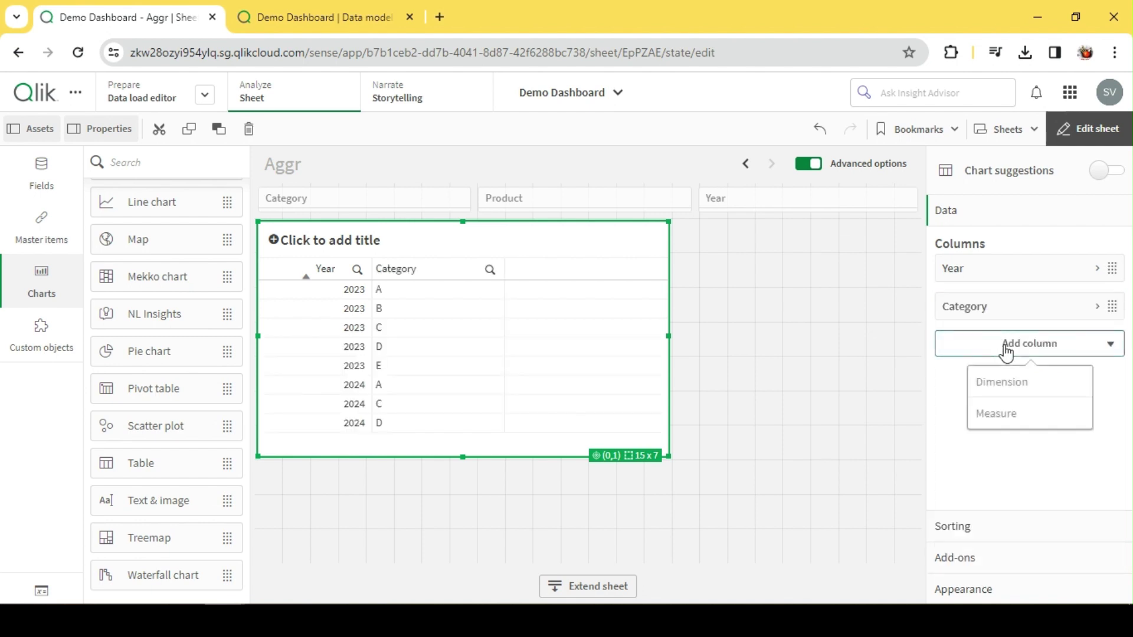
left_click(1001, 382)
left_click(823, 342)
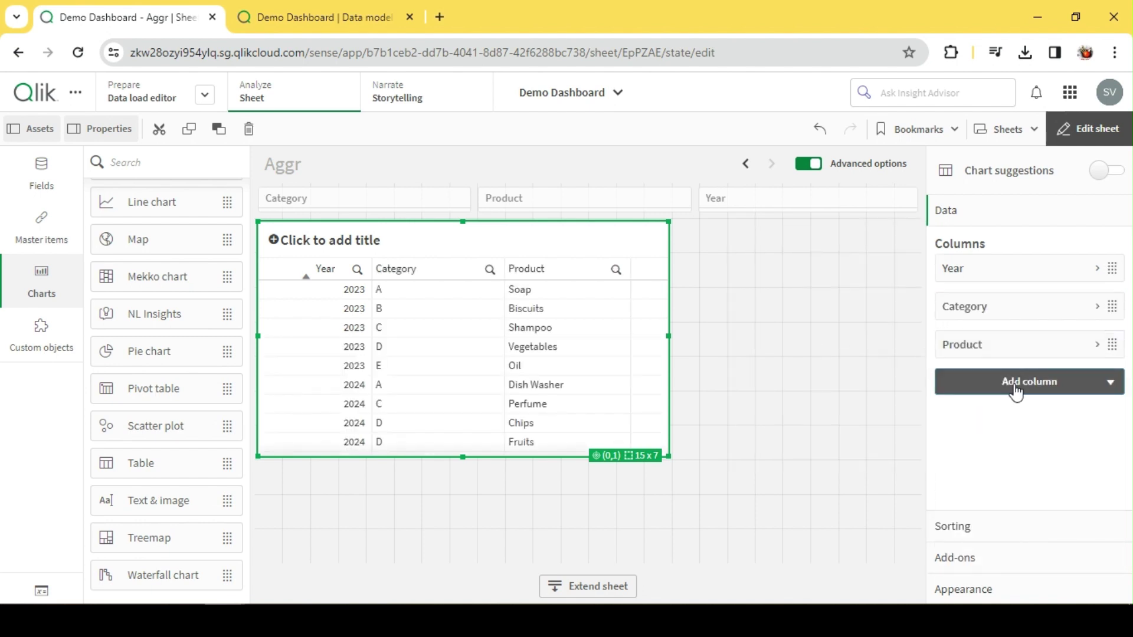
- Add a Sum(Sales) measure column and enlarge the table to show all ten rows
left_click(1016, 383)
left_click(997, 449)
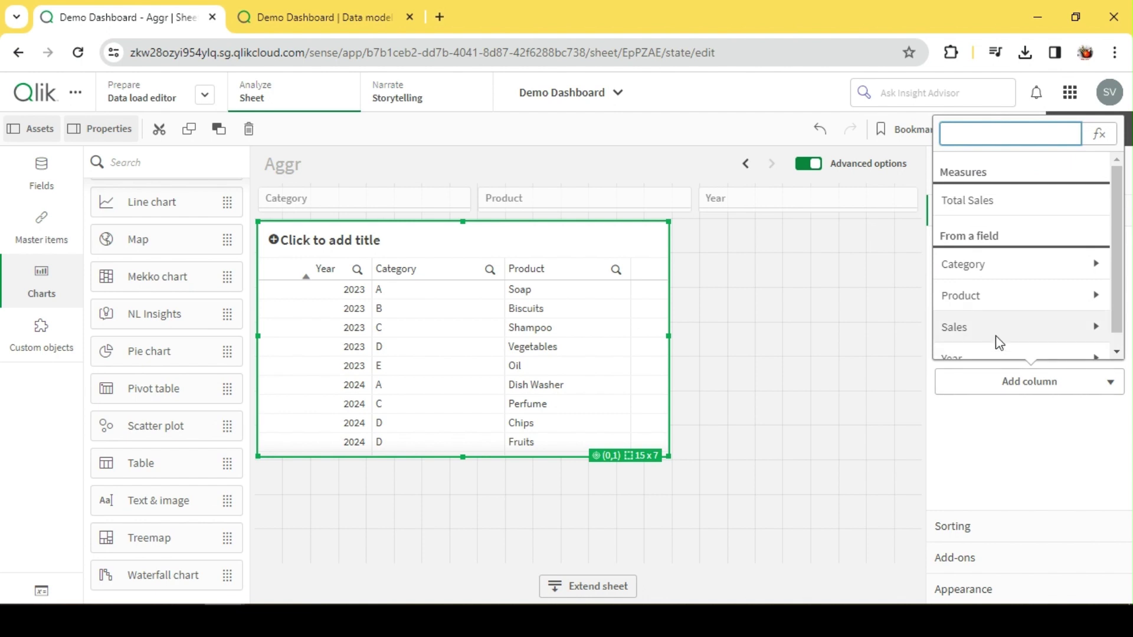
left_click(995, 329)
left_click(970, 191)
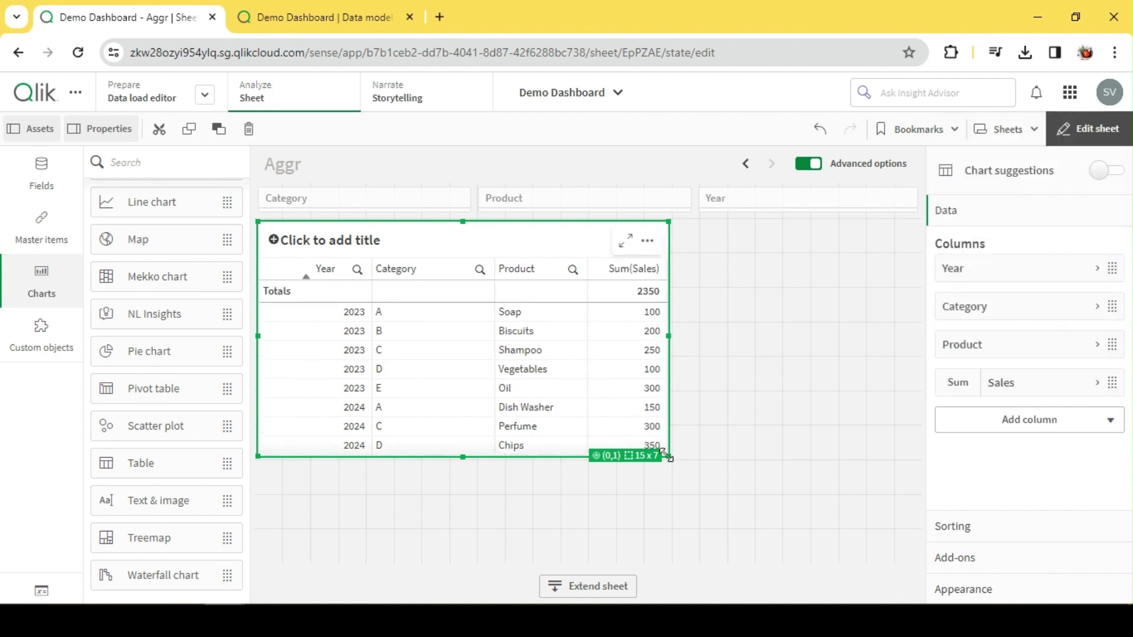
left_click_drag(671, 466, 674, 524)
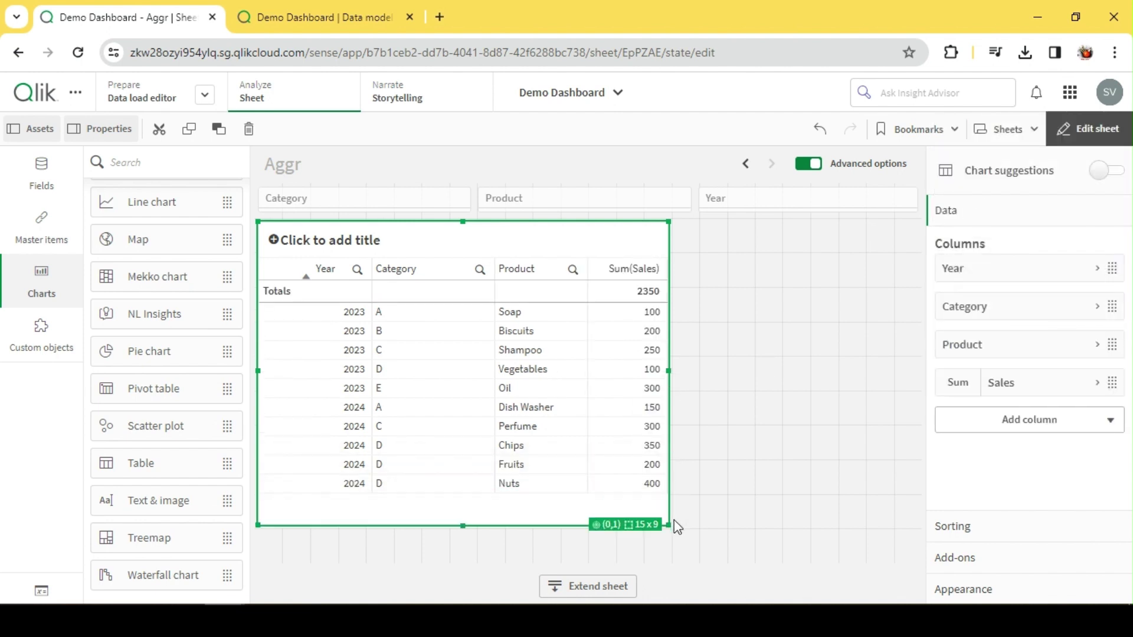
- Resize the sales table to 12 cells wide and 7 cells tall
left_click(1109, 128)
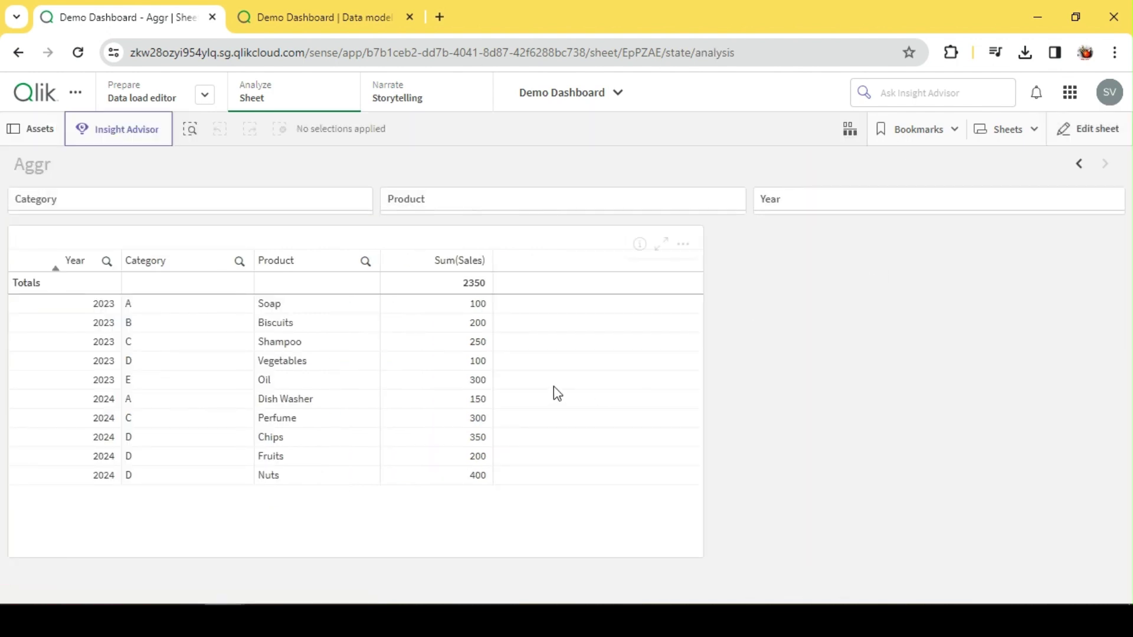
left_click(1088, 129)
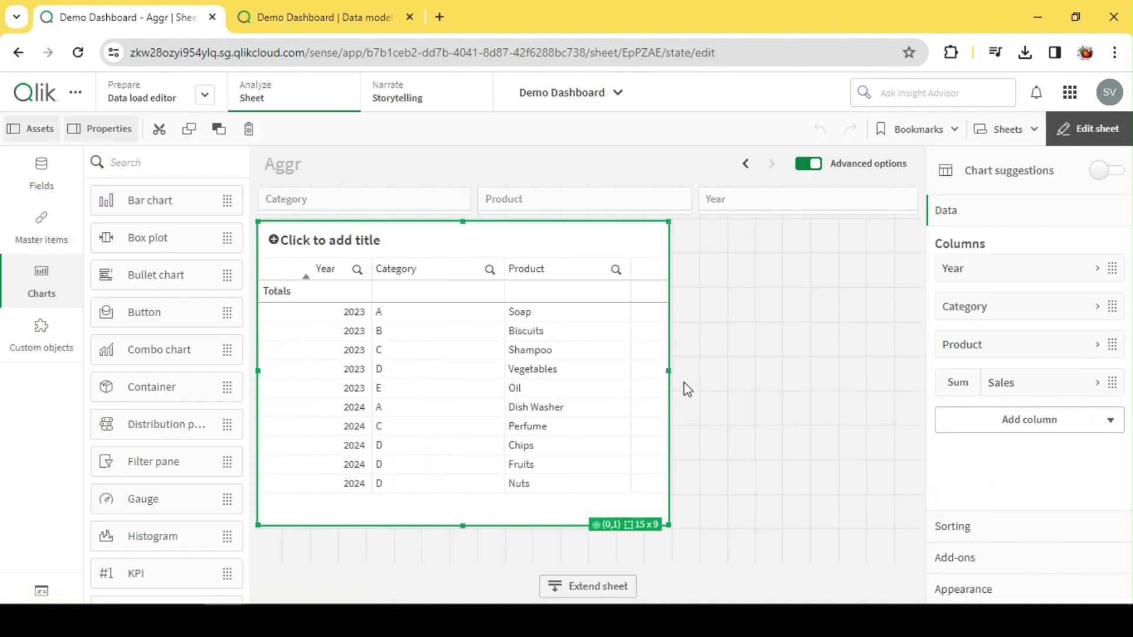
left_click_drag(669, 370, 599, 370)
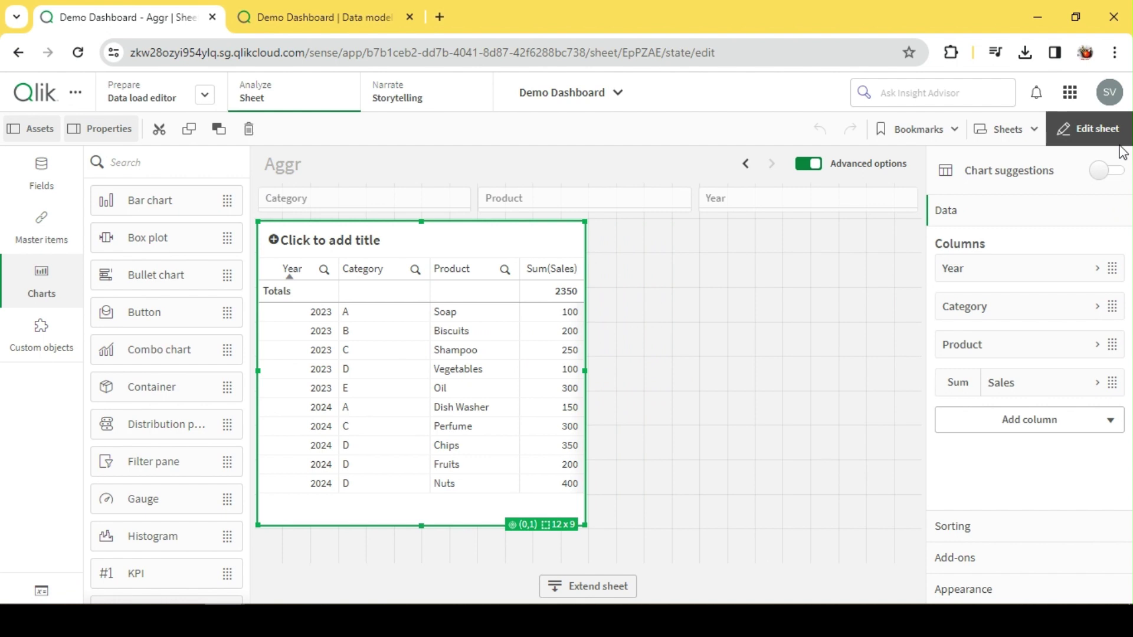
left_click(1086, 137)
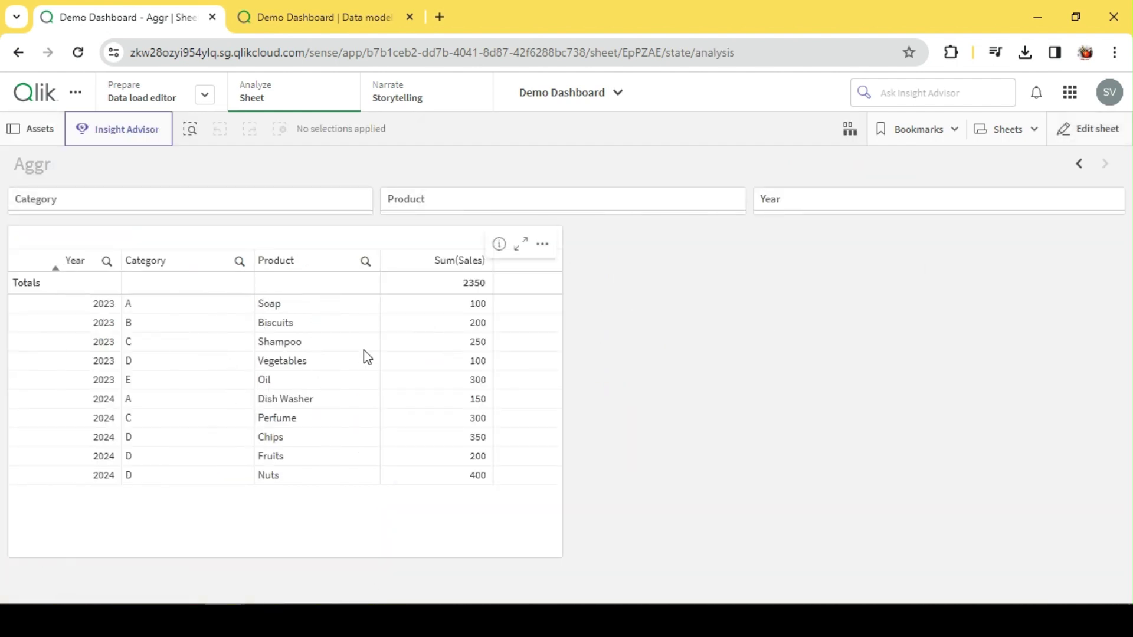
left_click(1067, 141)
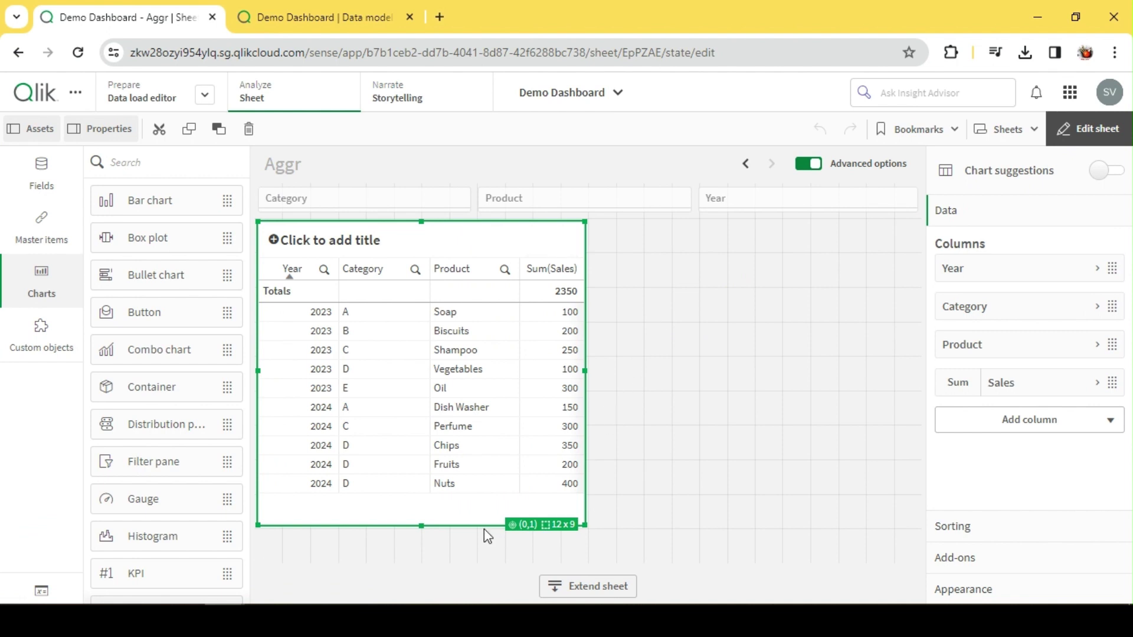
left_click_drag(421, 526, 422, 459)
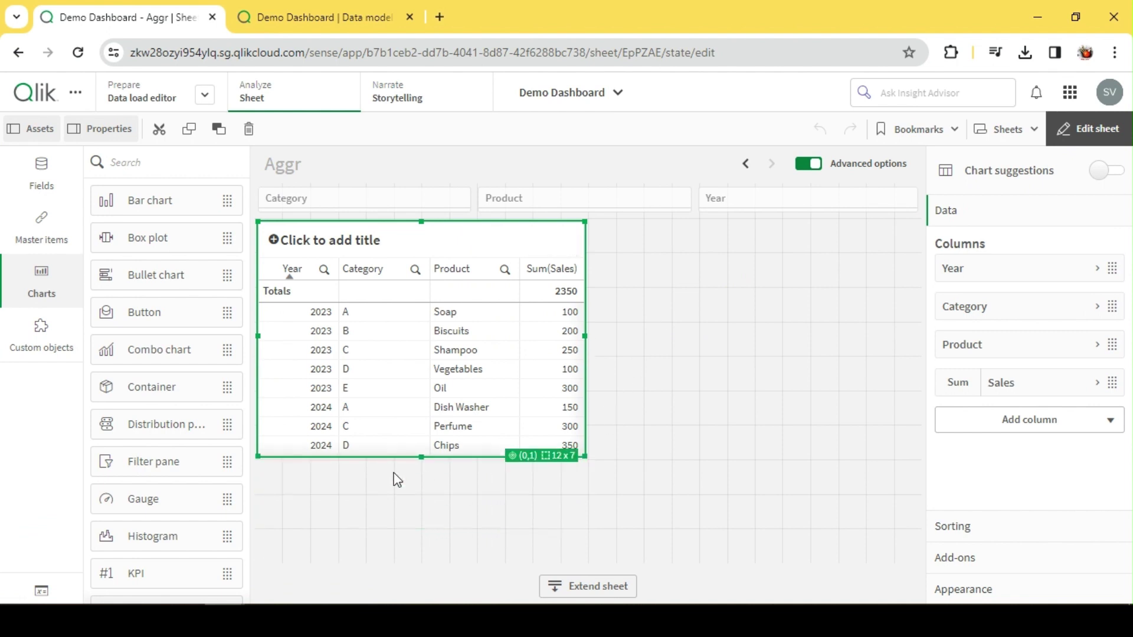
left_click(397, 479)
- Place a Text & image object below the sales table and add a measure expression
scroll(167, 387, "down", 5)
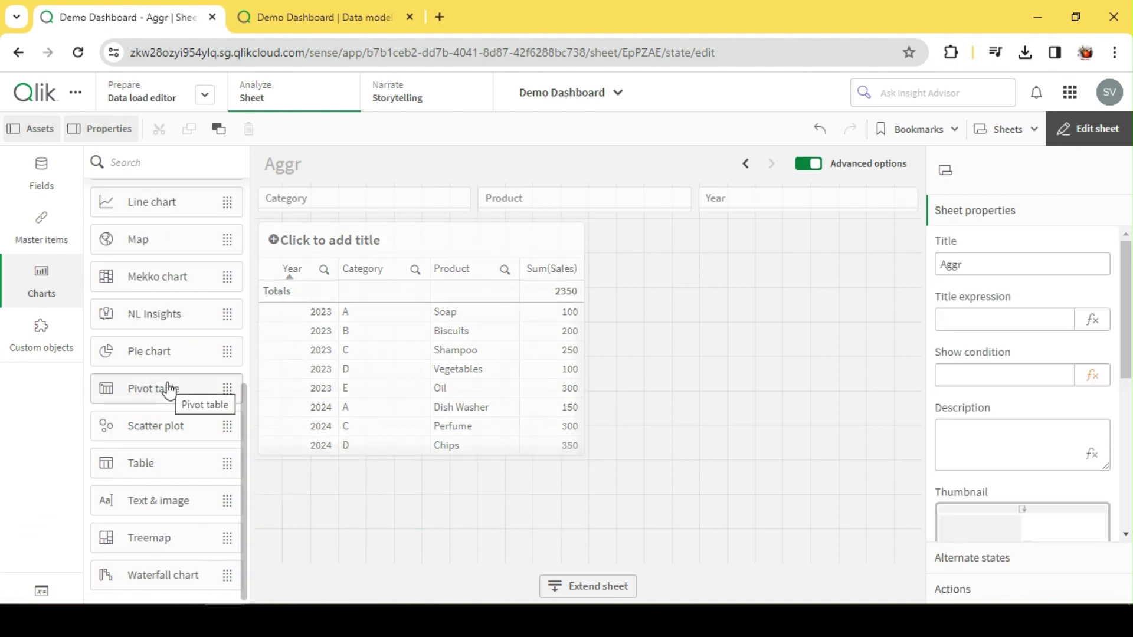
left_click_drag(144, 508, 417, 494)
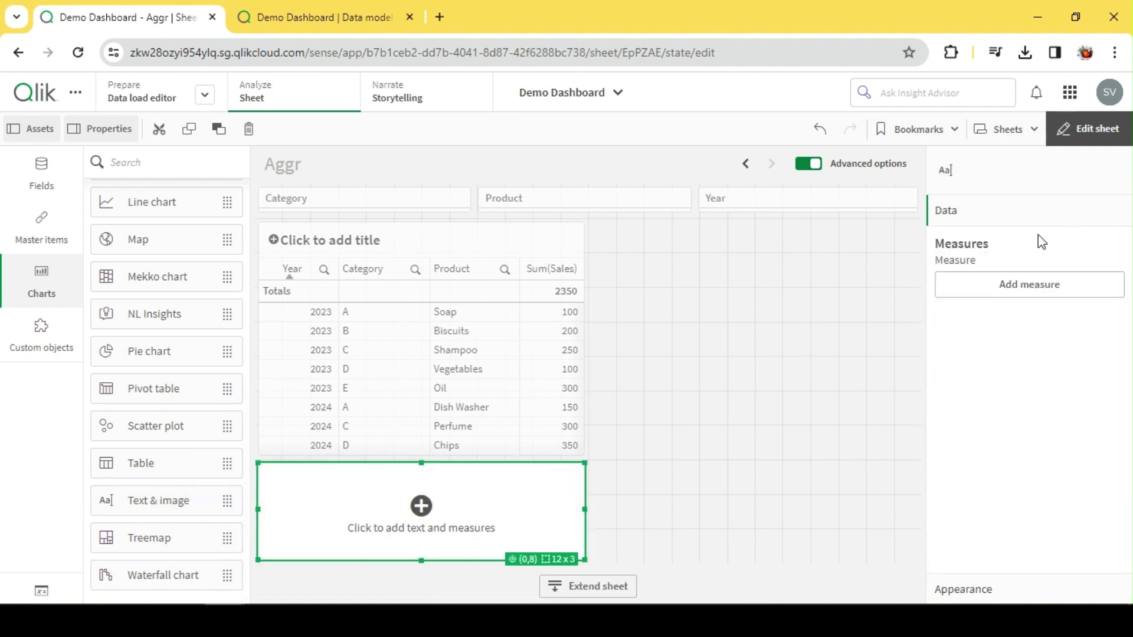
left_click(1009, 291)
left_click(1100, 326)
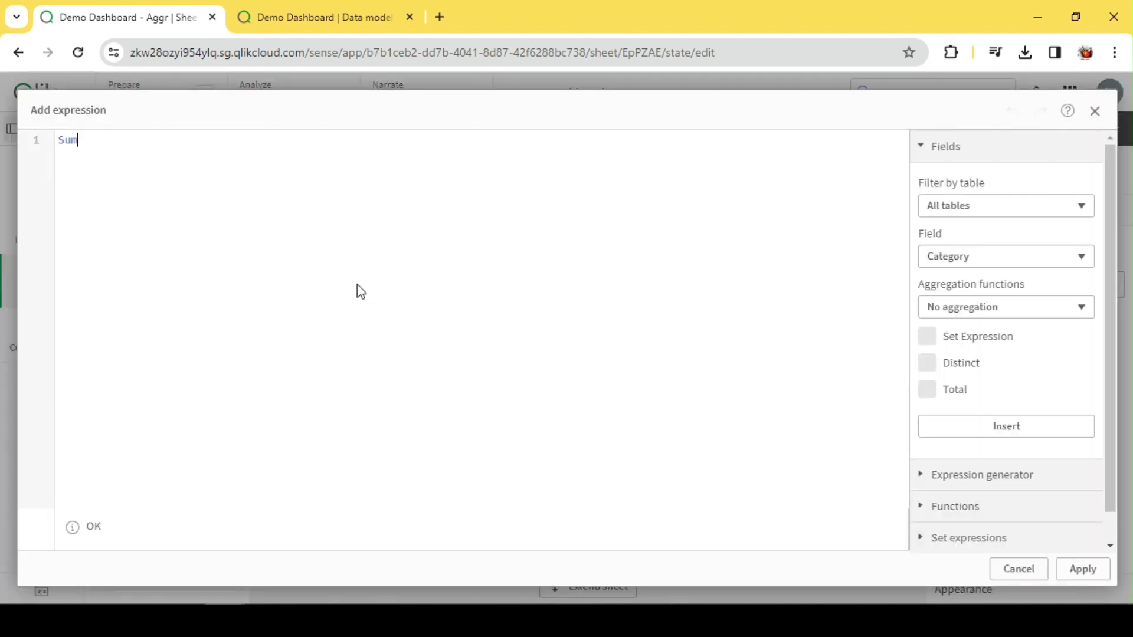
- Type the expression Sum ( Aggr(Sum(Sales) , Category) using field suggestions
key("BackSpace")
type("SUm(")
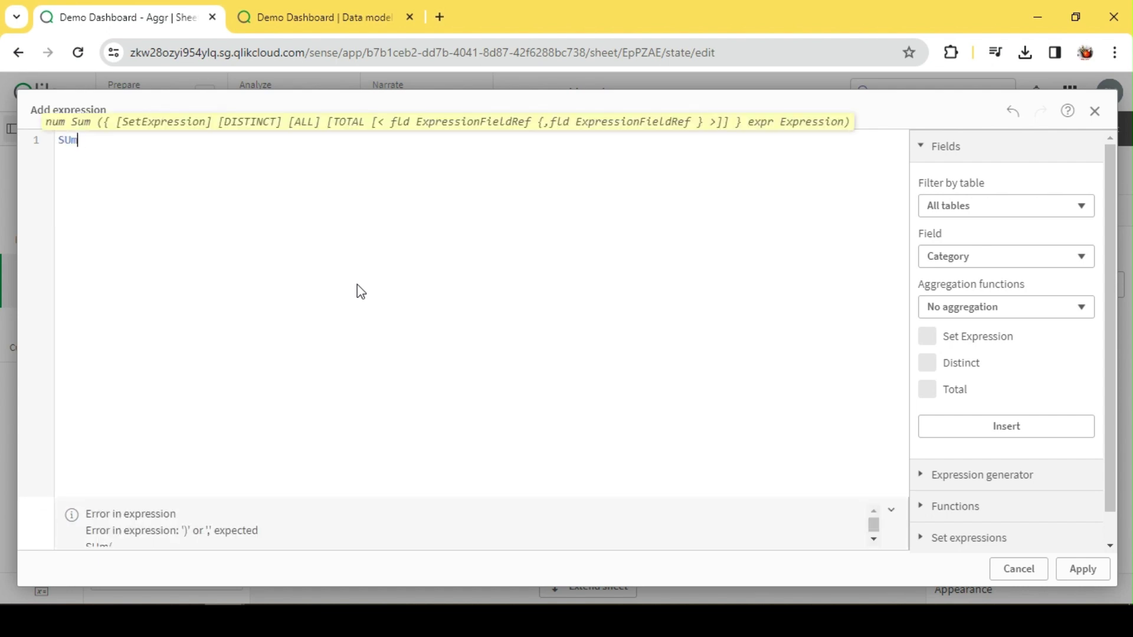
key("BackSpace")
key("BackSpace")
type("um 9 ")
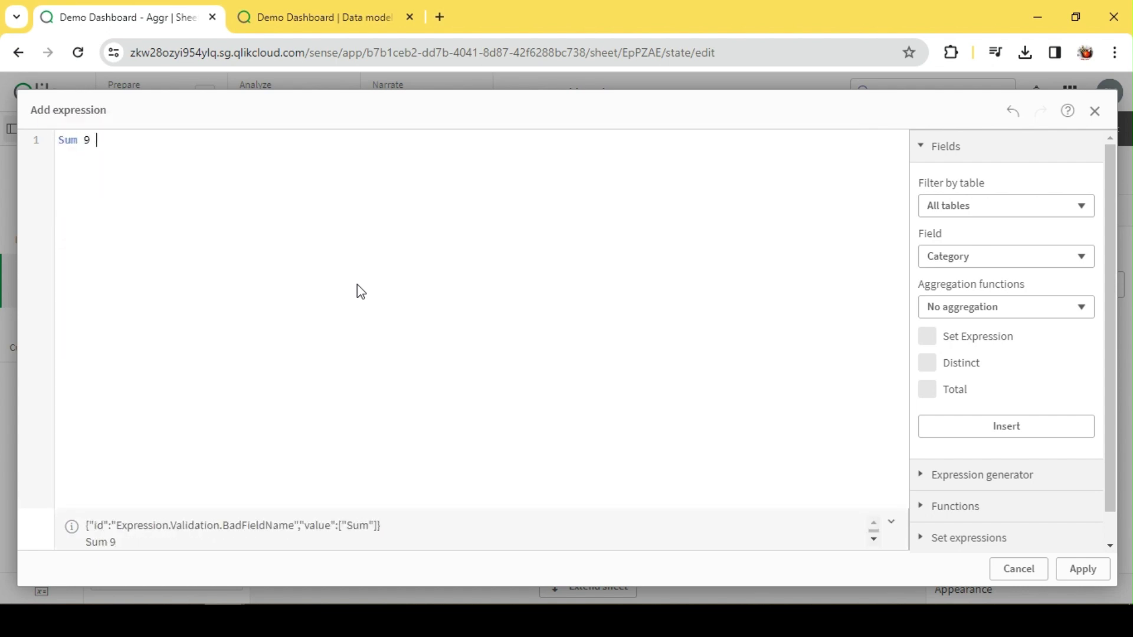
key("BackSpace")
key("BackSpace")
type("(")
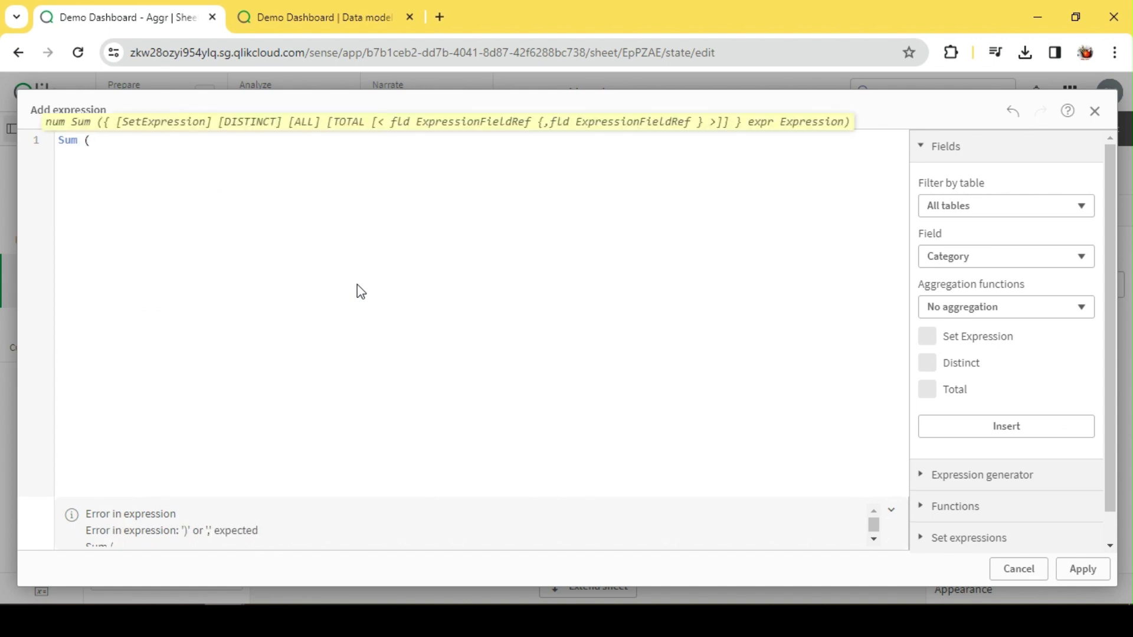
type(" Aggr")
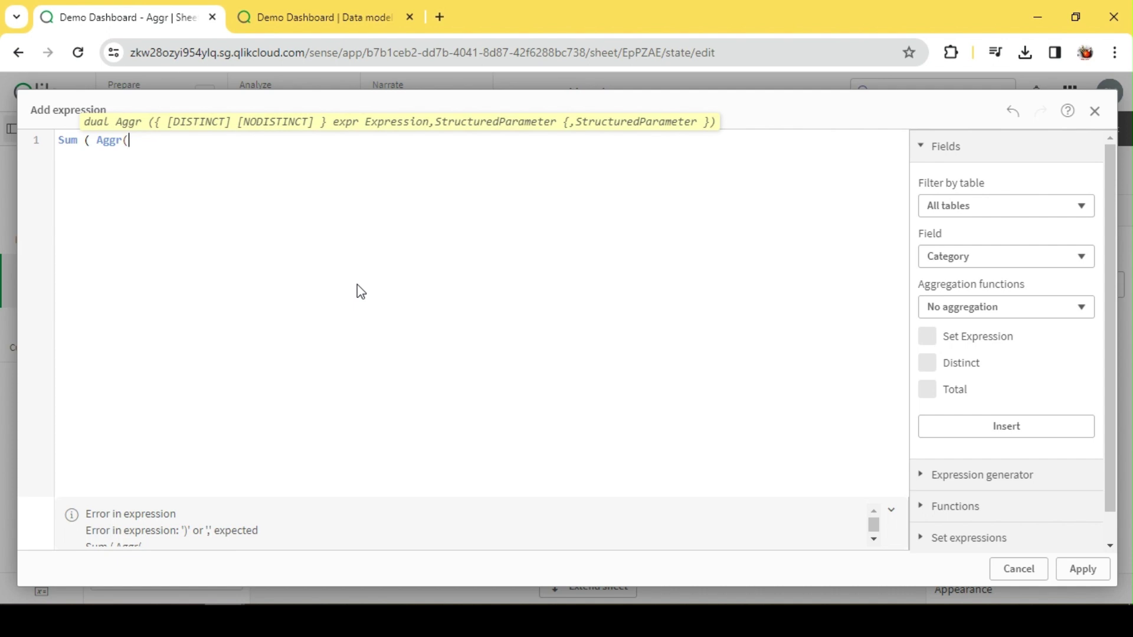
type("(Sa")
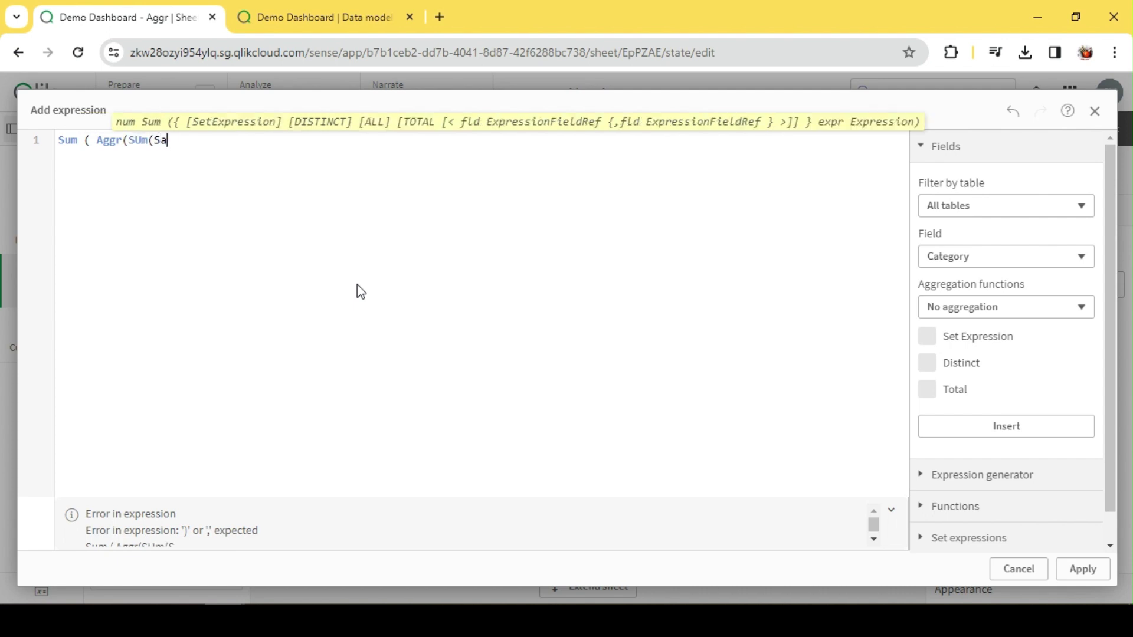
key("Return")
type(")")
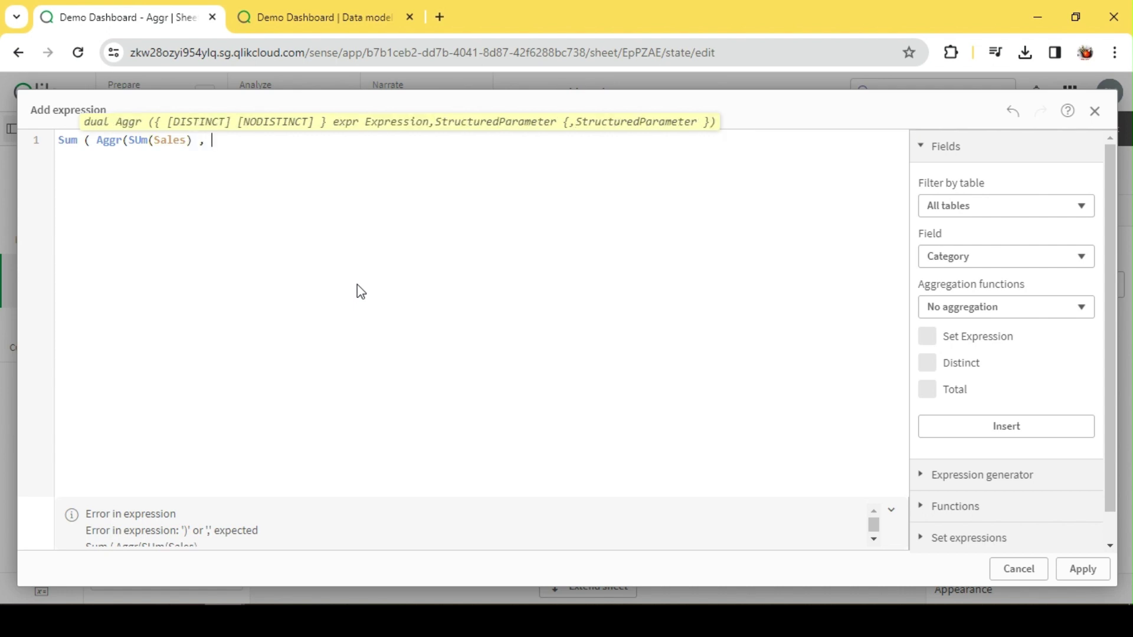
type(" , Cat")
key("Return")
type(")")
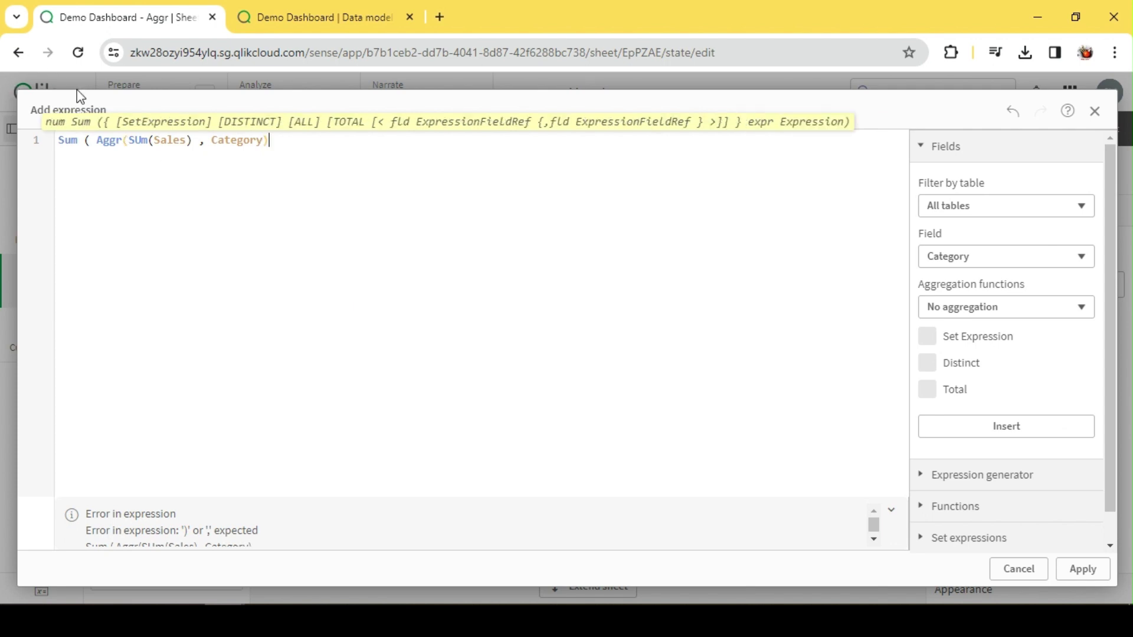
- Fix the inner 'SUm' to 'Sum' and add the missing closing parenthesis
left_click(136, 140)
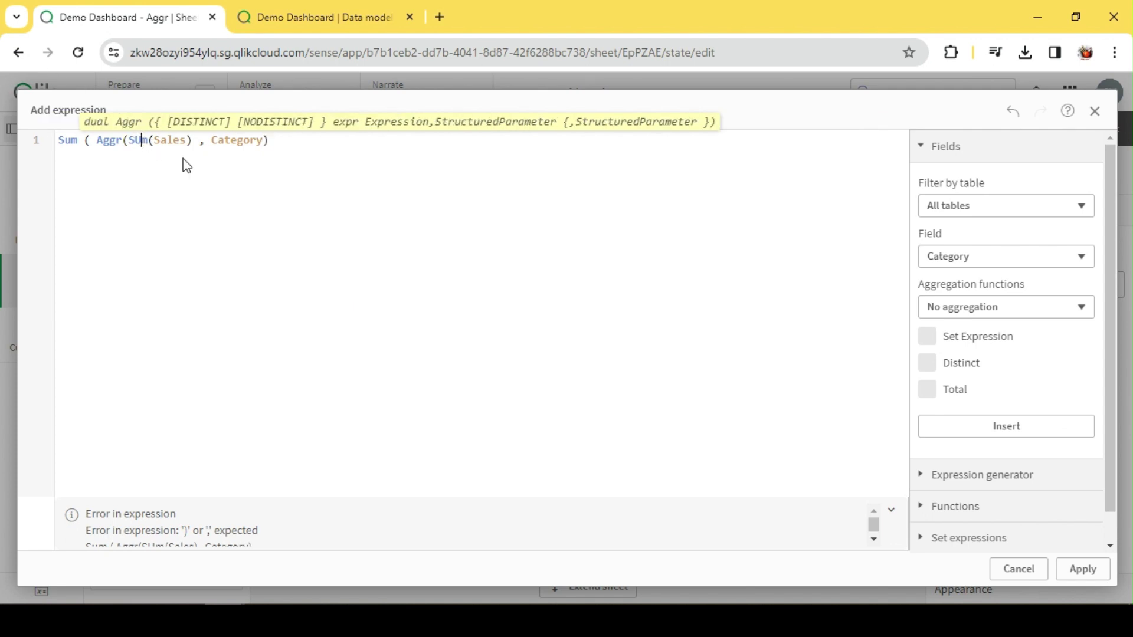
key("Delete")
type("u")
left_click(164, 139)
left_click(232, 139)
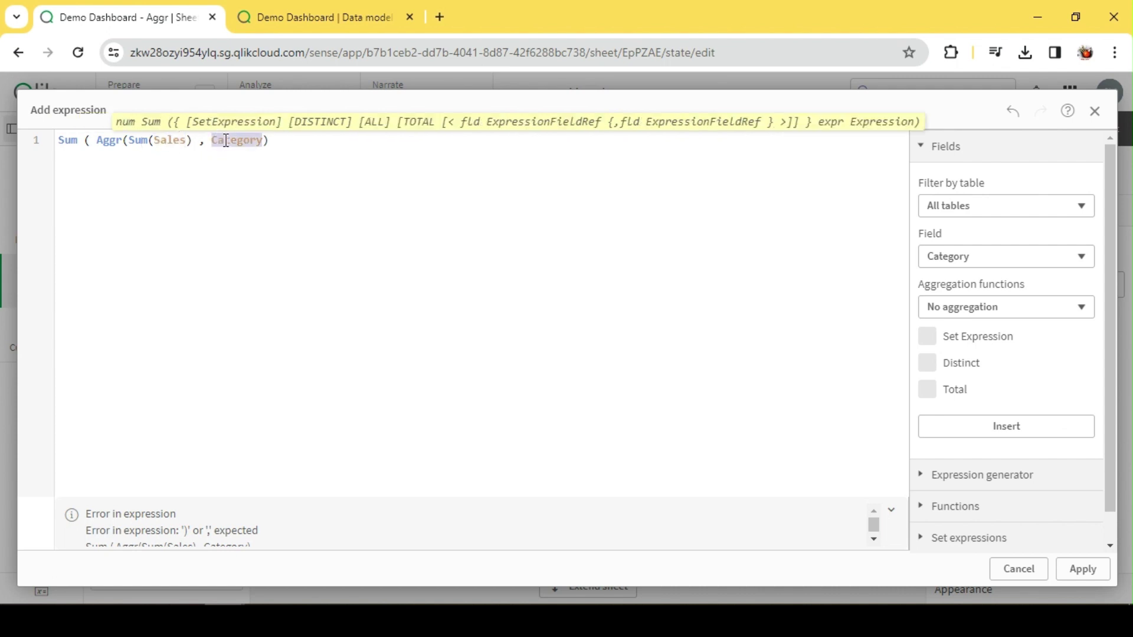
left_click(263, 140)
type(")")
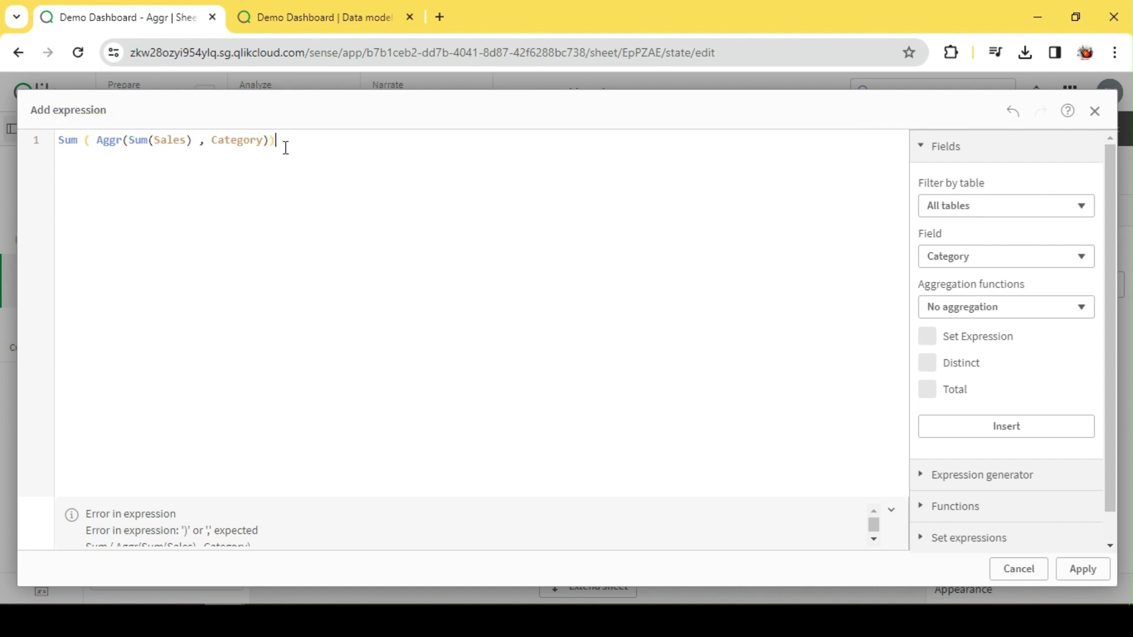
left_click(125, 143)
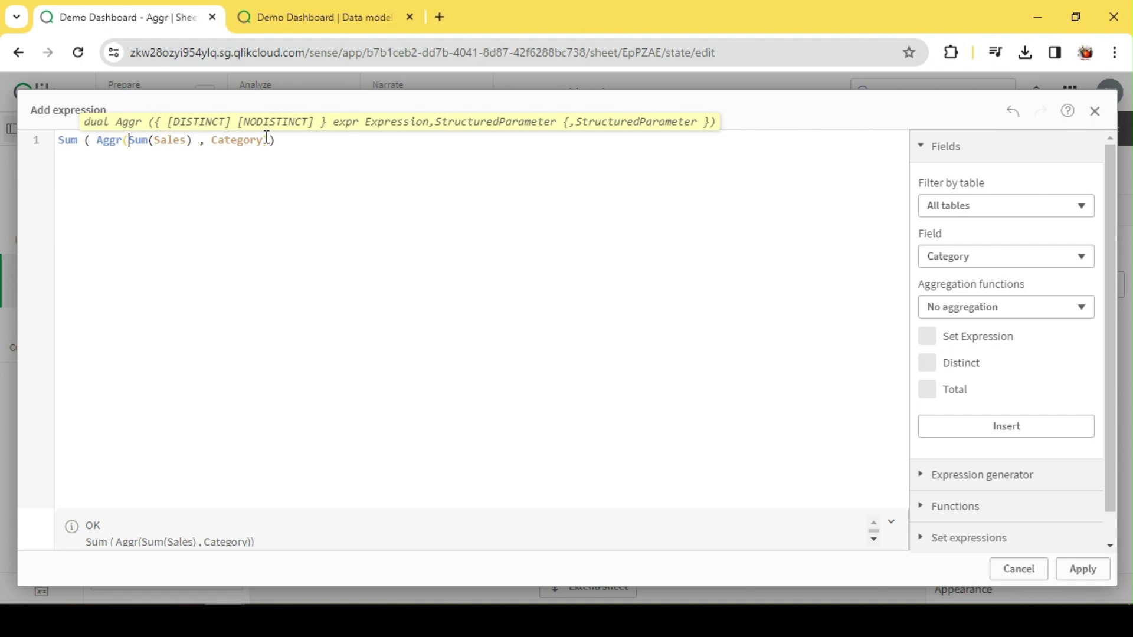
left_click_drag(269, 140, 101, 141)
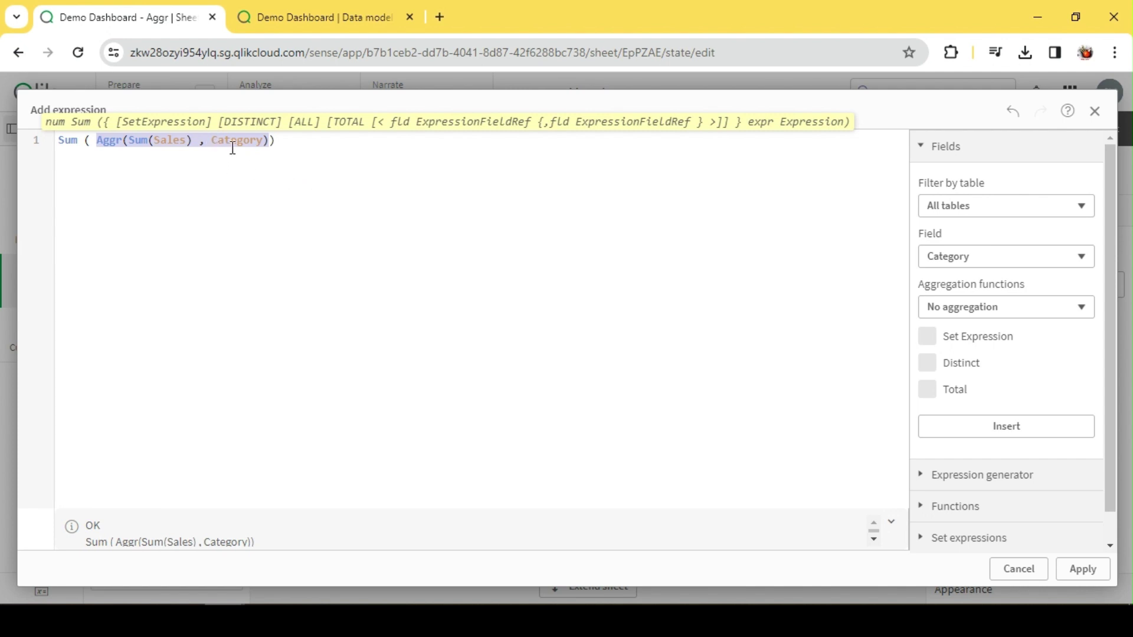
left_click_drag(269, 140, 101, 144)
left_click(286, 142)
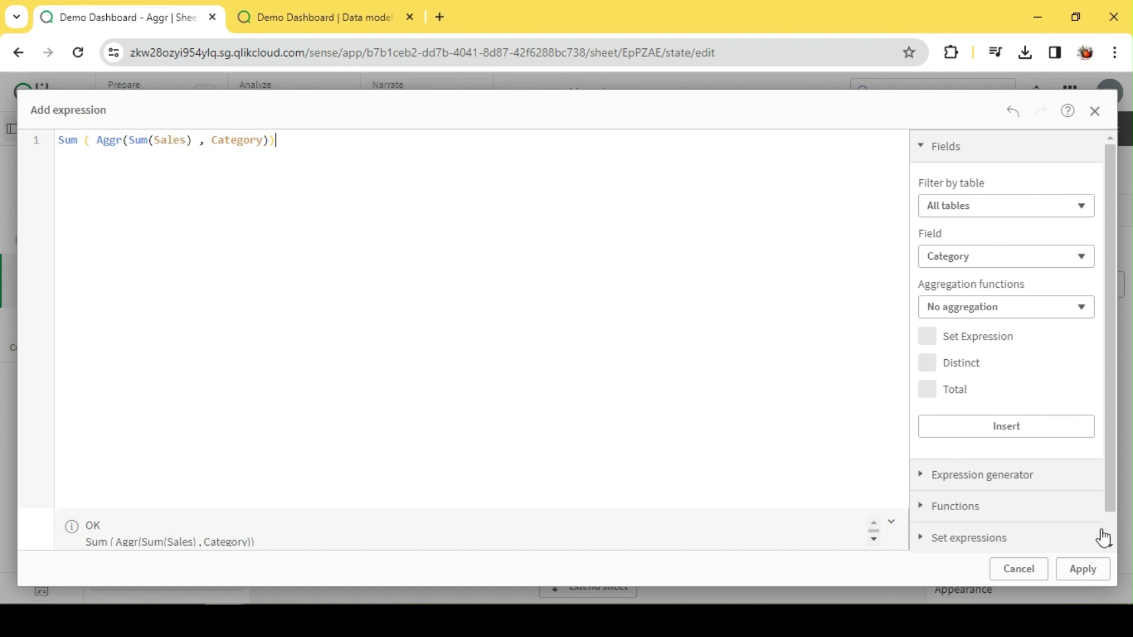
- Apply the measure showing 2350, narrow the text object to 7x3, and add a second table
left_click(1083, 568)
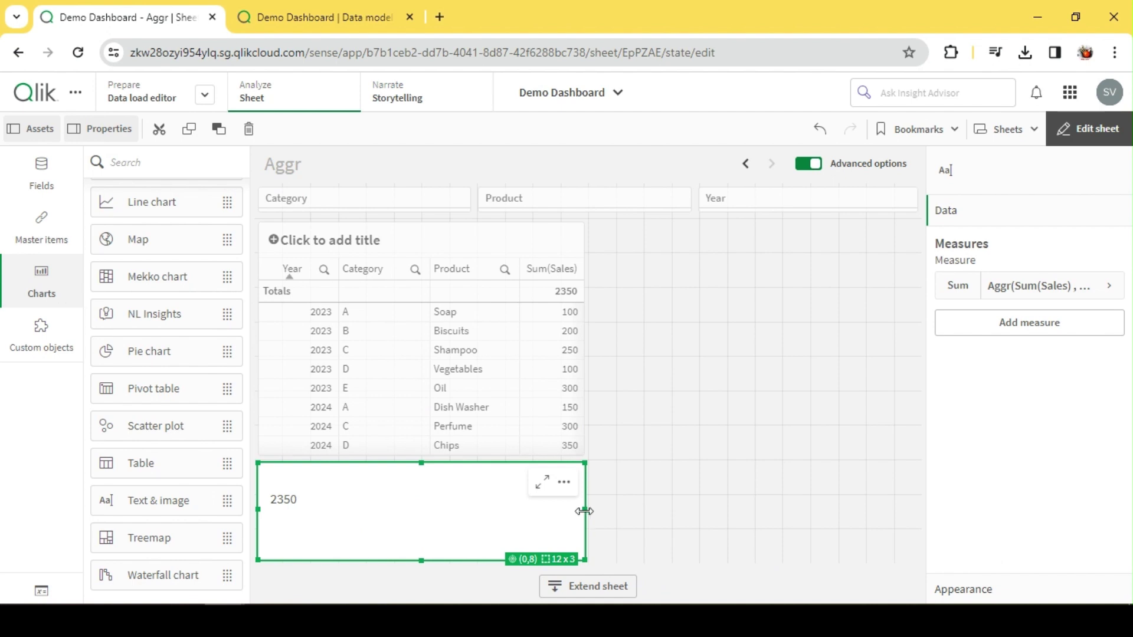
left_click_drag(584, 509, 440, 506)
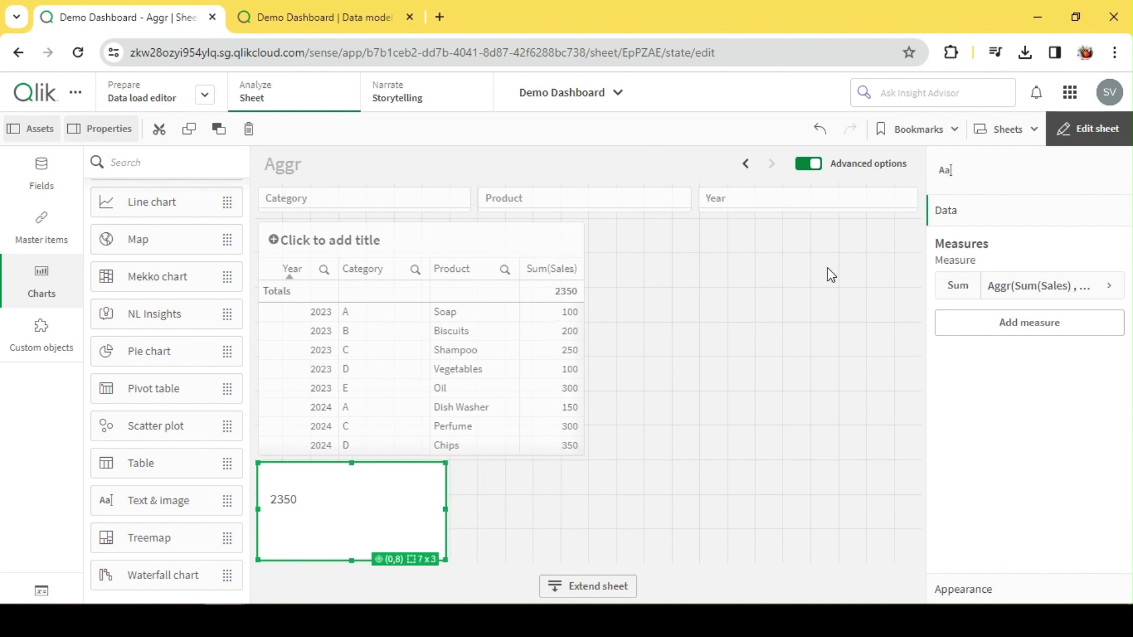
left_click_drag(169, 451, 633, 352)
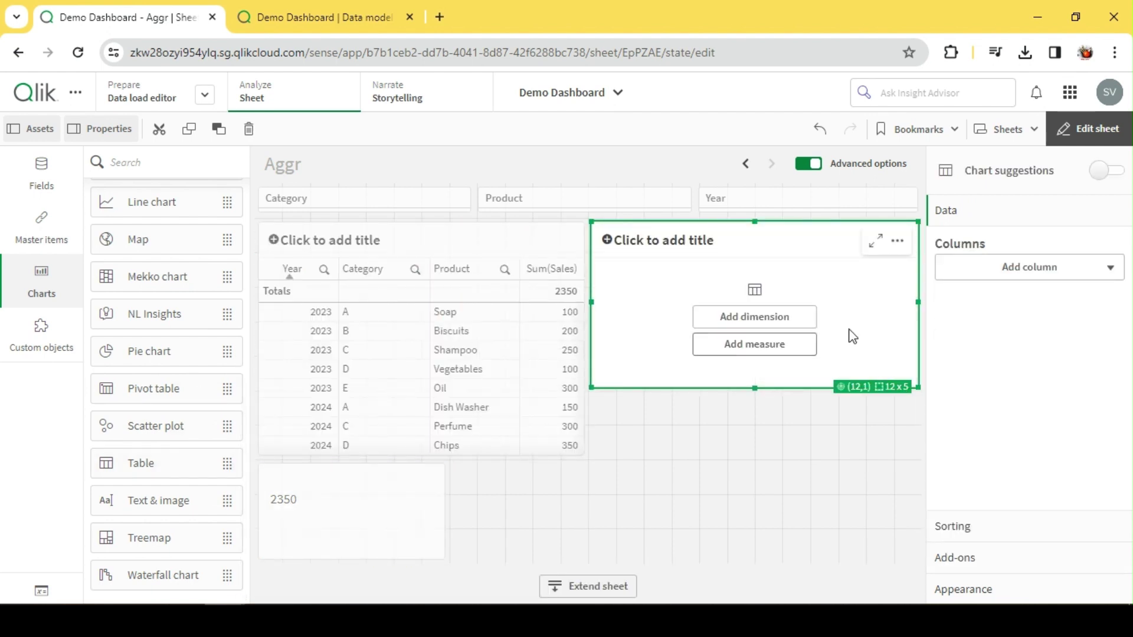
- Give the new table a Category dimension and a Sum(Sales) measure, then exit editing
left_click(1030, 270)
left_click(1016, 306)
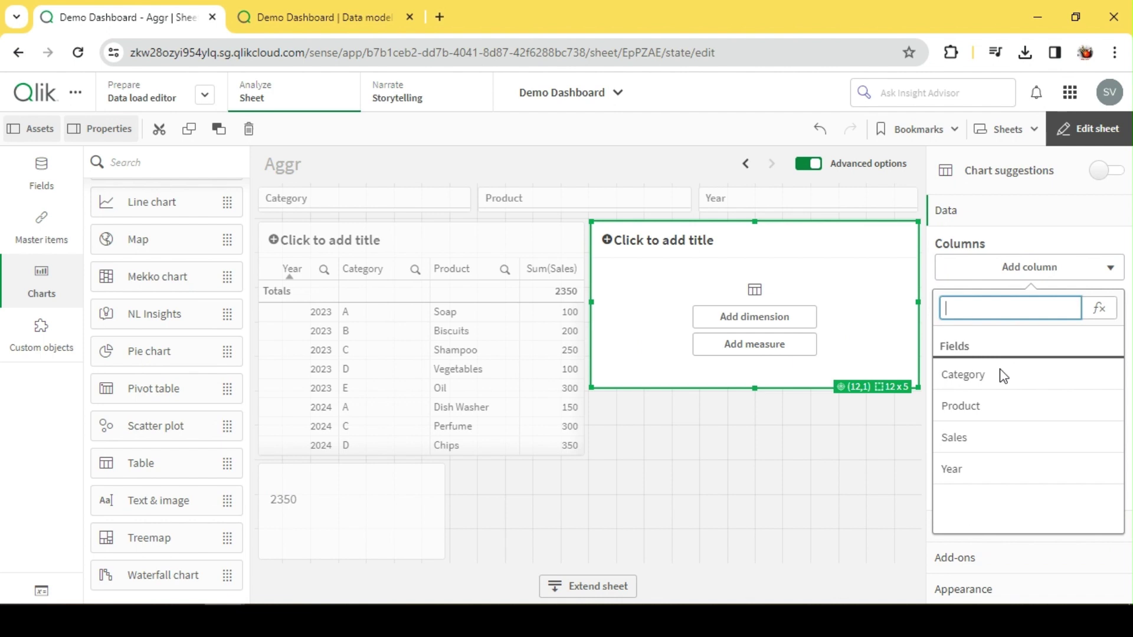
left_click(989, 383)
left_click(1025, 308)
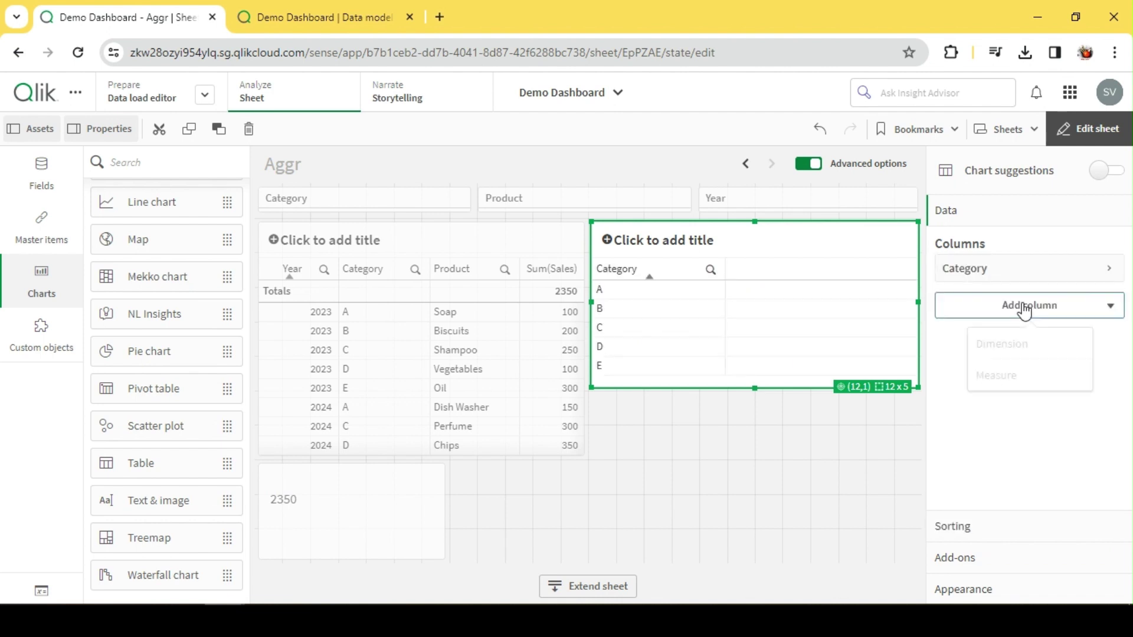
left_click(1019, 375)
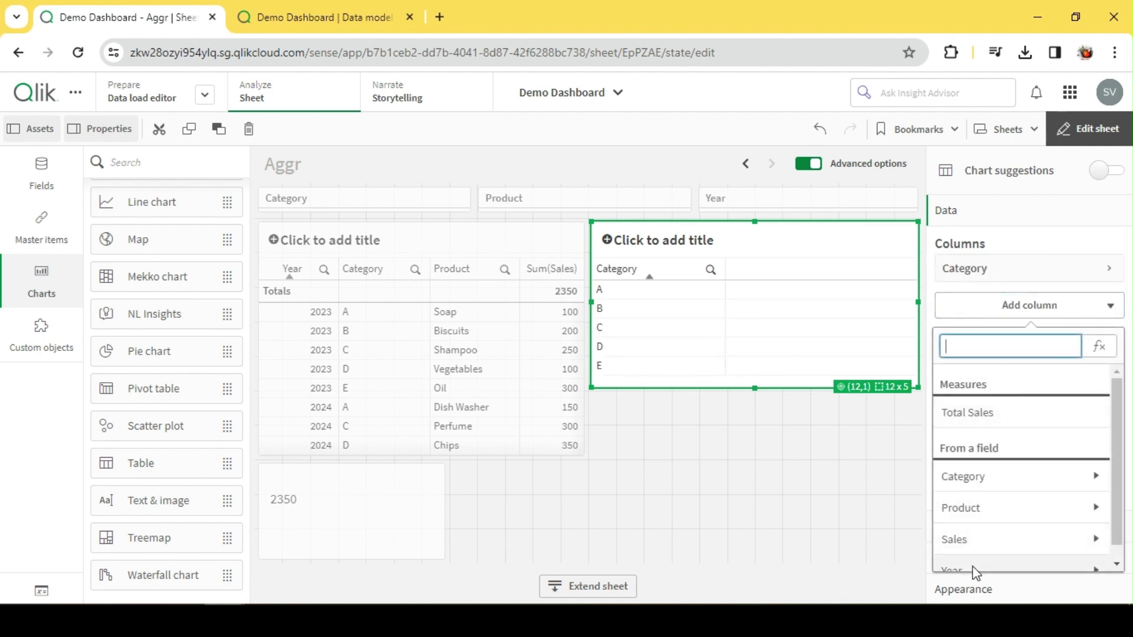
left_click(977, 540)
left_click(990, 405)
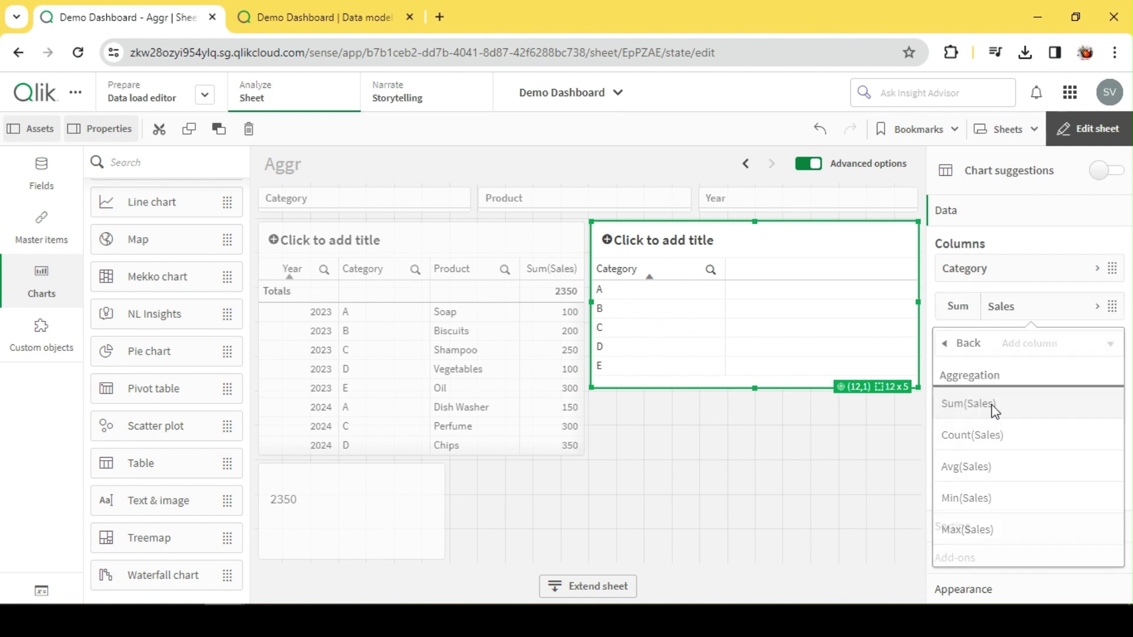
left_click(1093, 131)
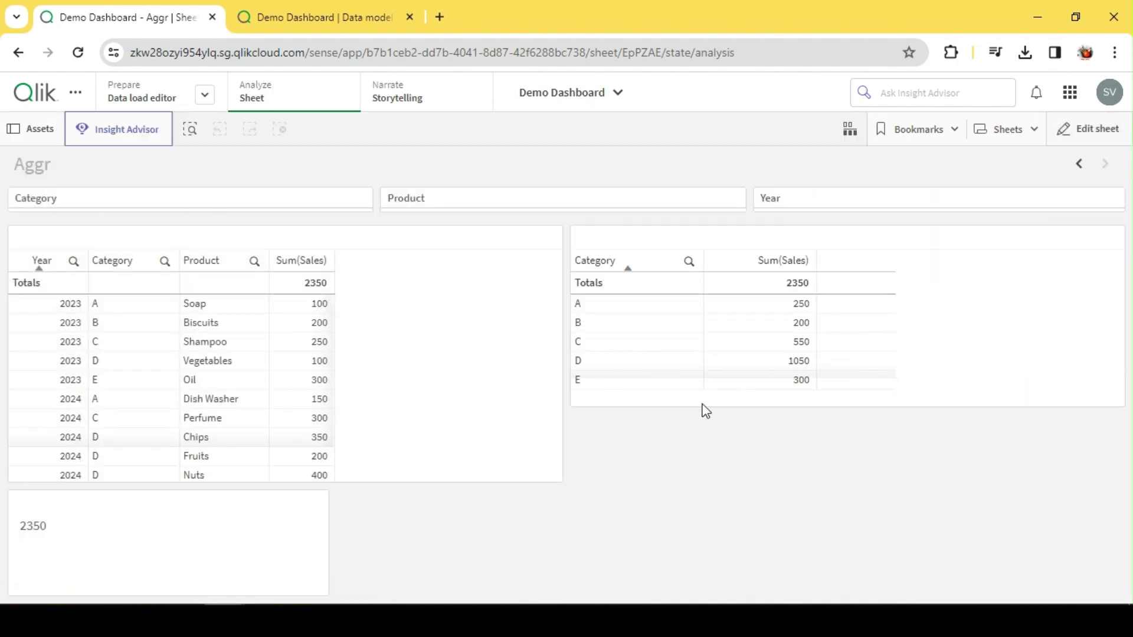
- Sort the category table by Sum(Sales) descending so D 1050 comes first
left_click(780, 263)
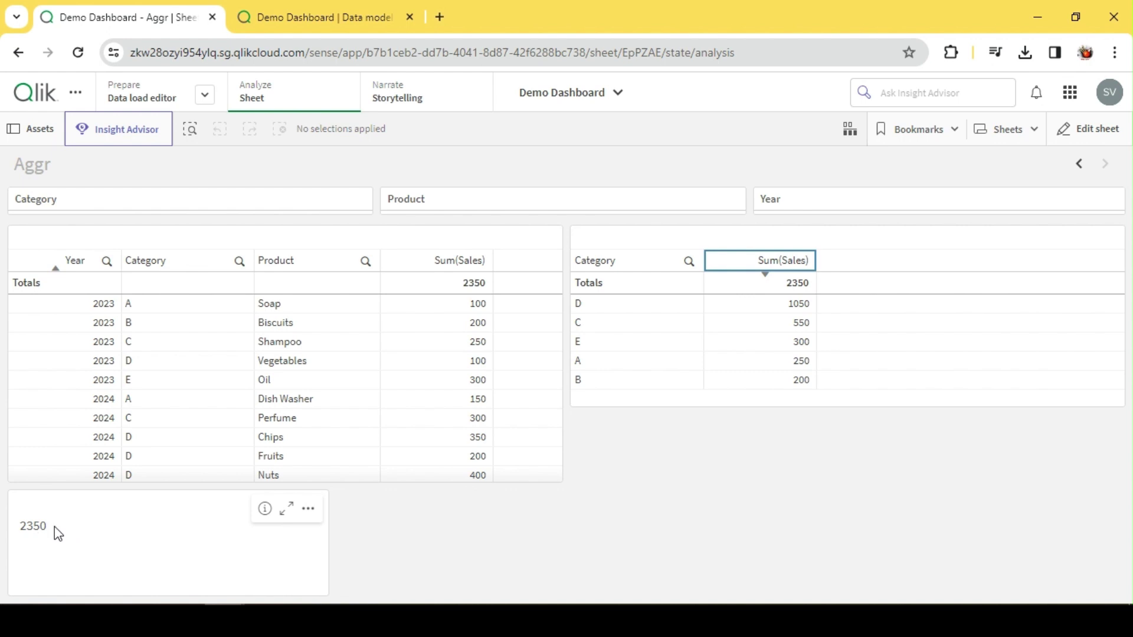
- Change the text object's measure to Avg(Aggr(Sum(Sales) , Category)), showing 470
left_click(1088, 129)
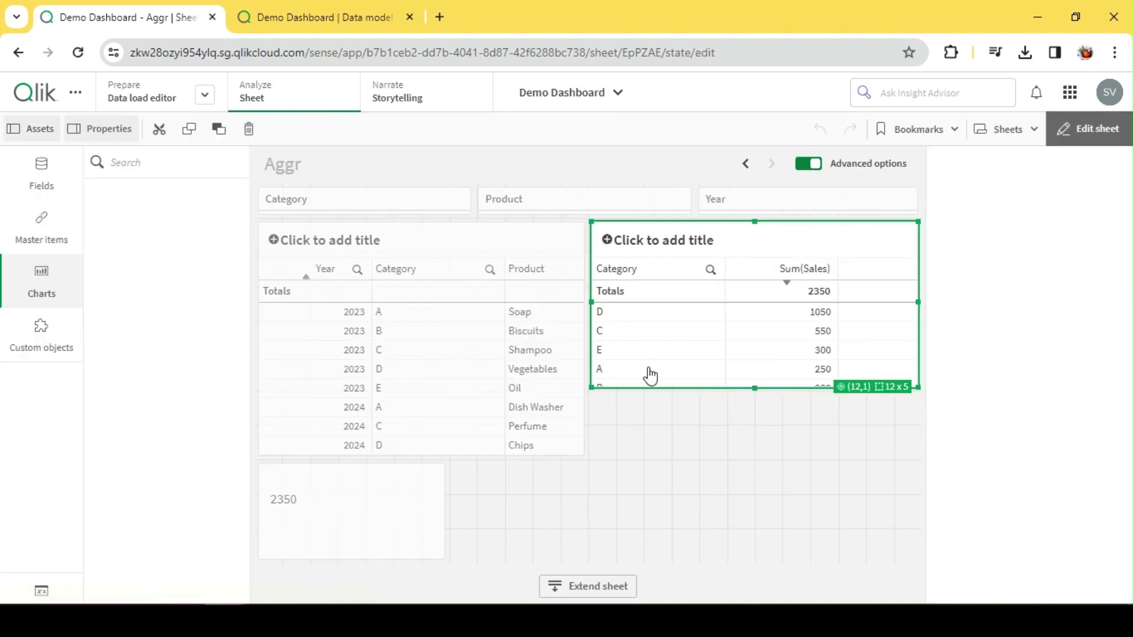
left_click(388, 507)
left_click(961, 287)
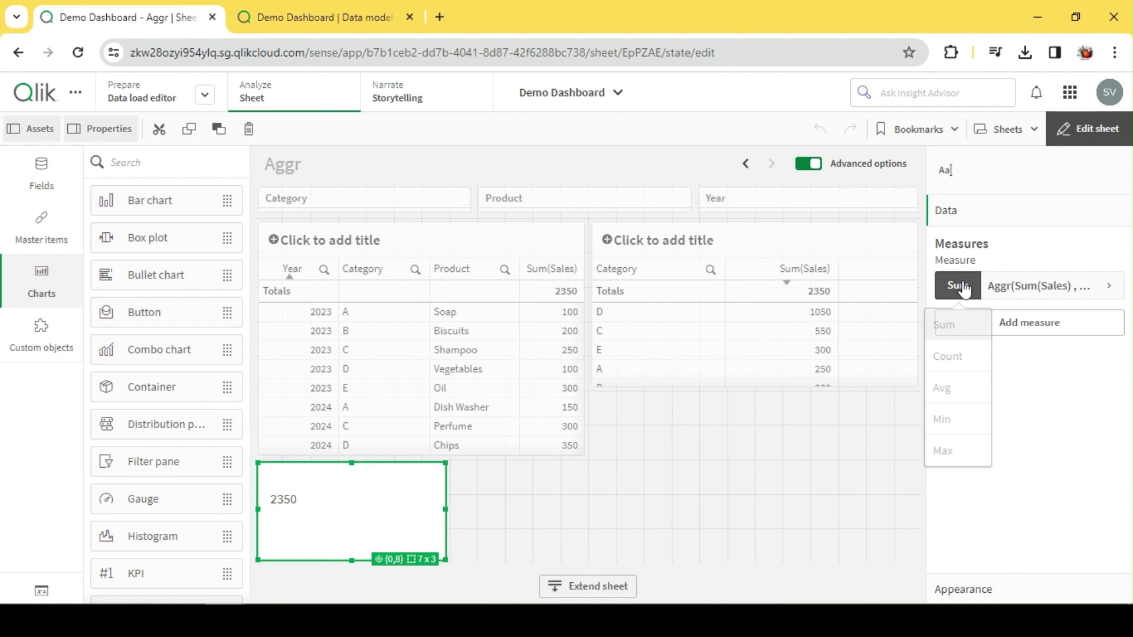
left_click(946, 390)
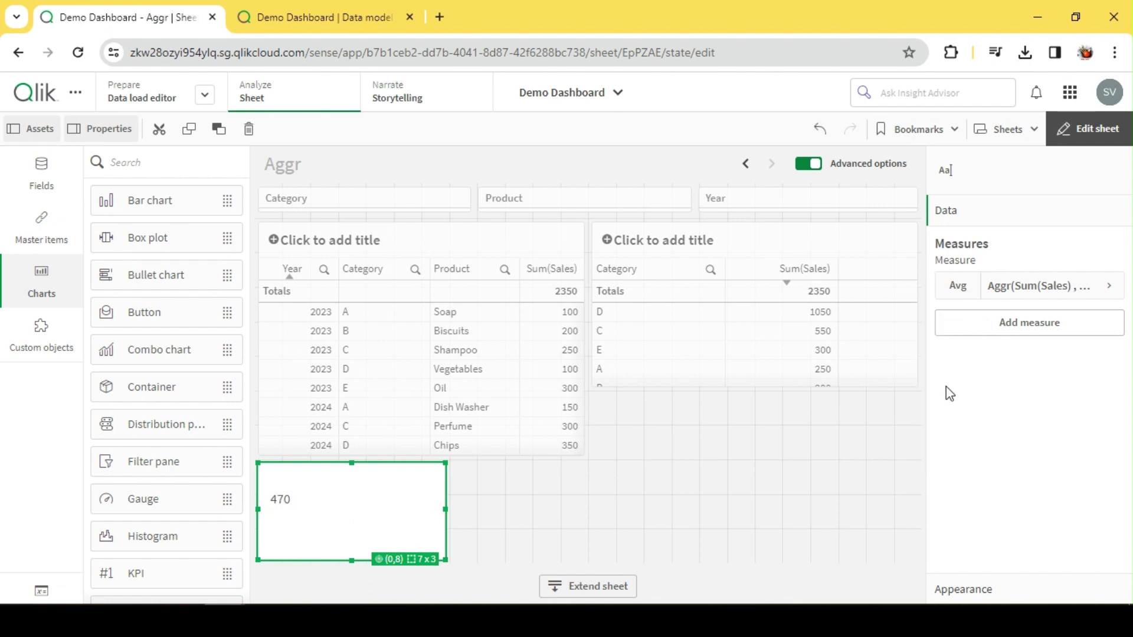
left_click(1052, 294)
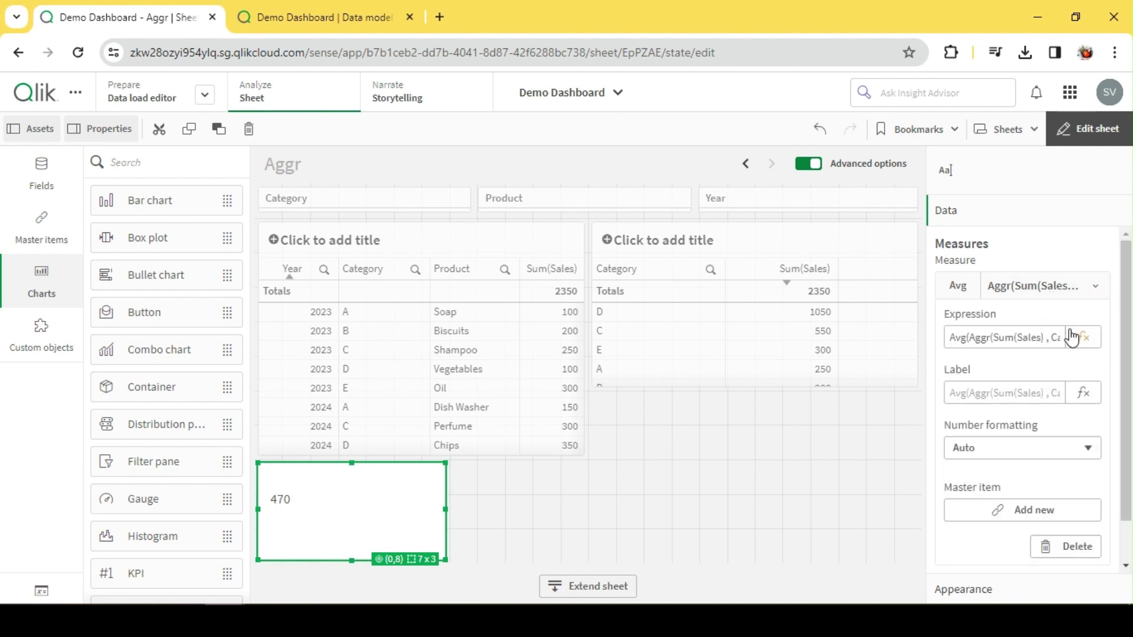
left_click(1072, 337)
double_click(71, 144)
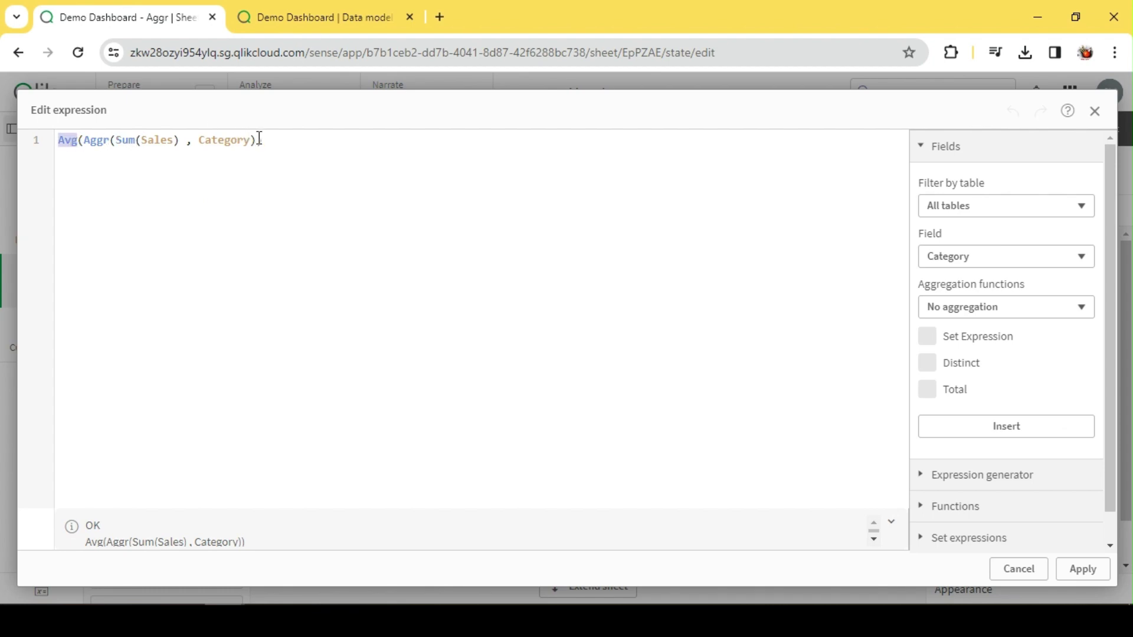
left_click(1083, 569)
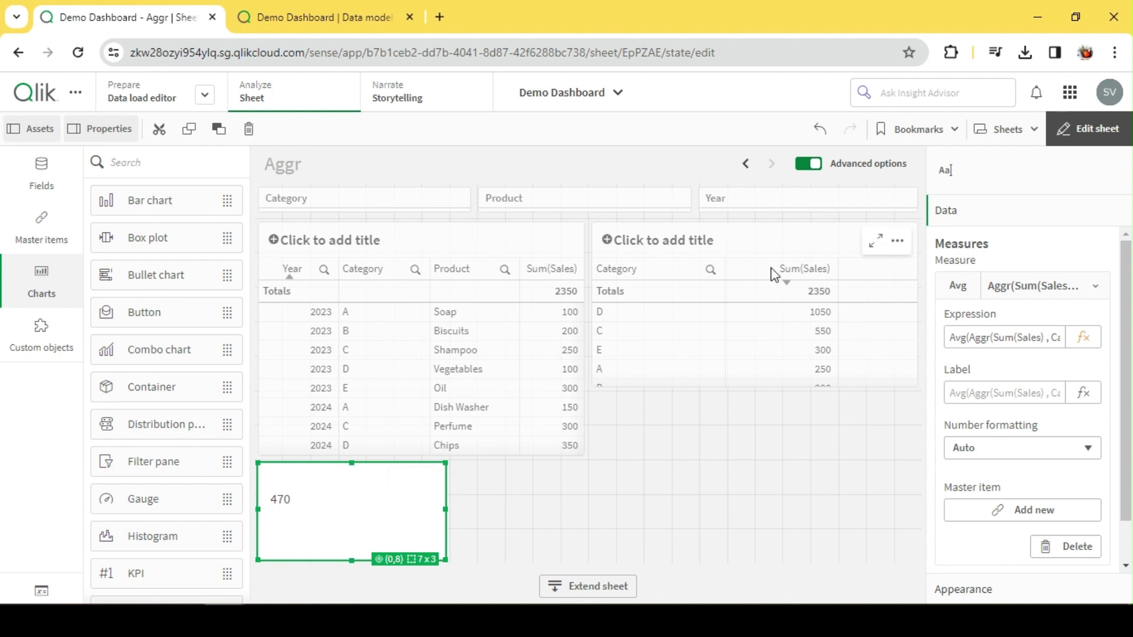
left_click(775, 274)
- Switch the category table's measure from Sum(Sales) to Avg(Sales)
left_click(1028, 413)
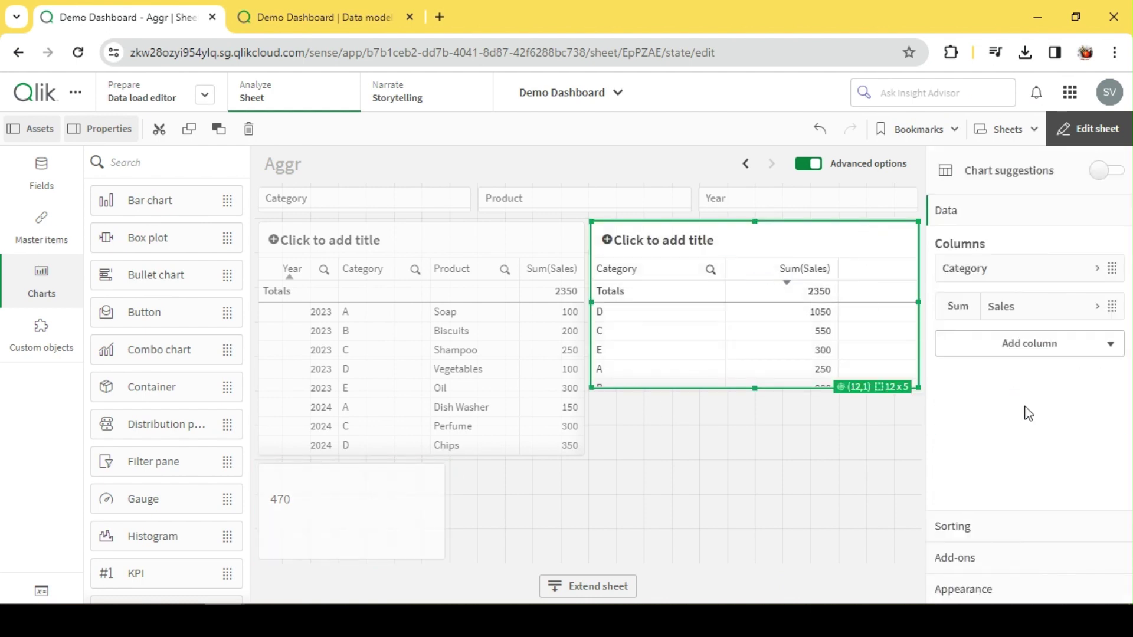
left_click(974, 310)
left_click(950, 409)
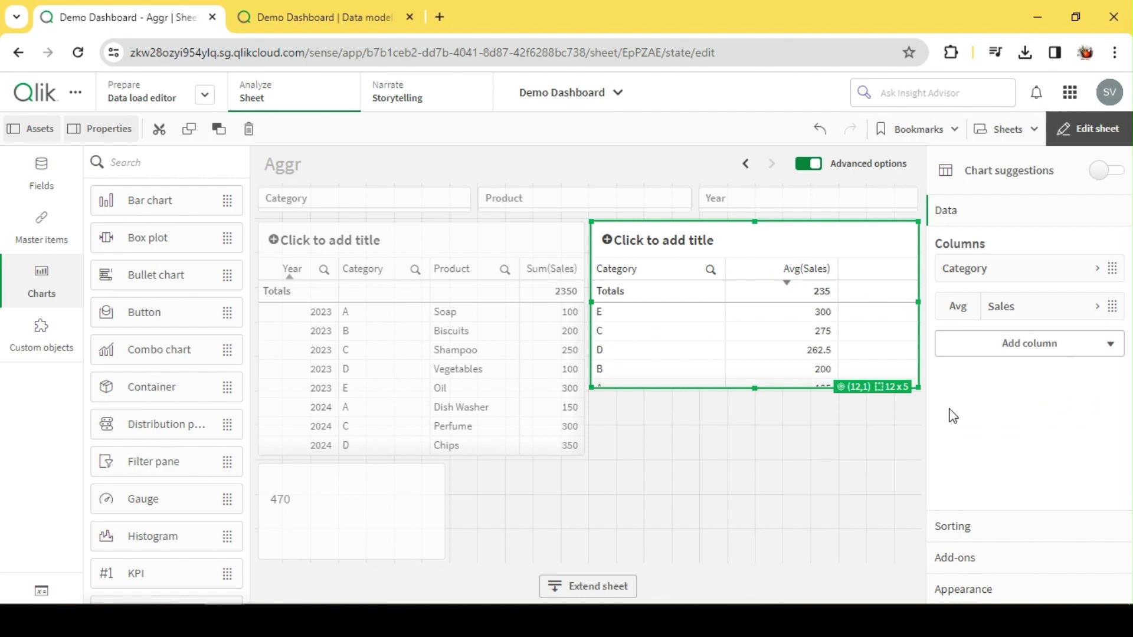
left_click(1098, 130)
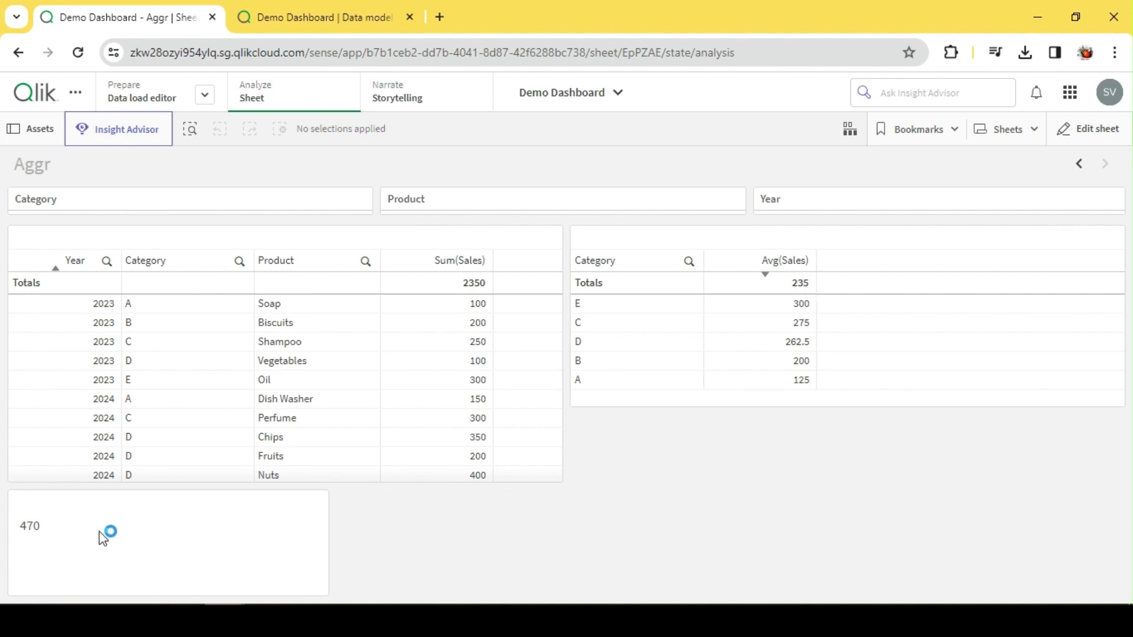
left_click(1101, 134)
left_click(597, 291)
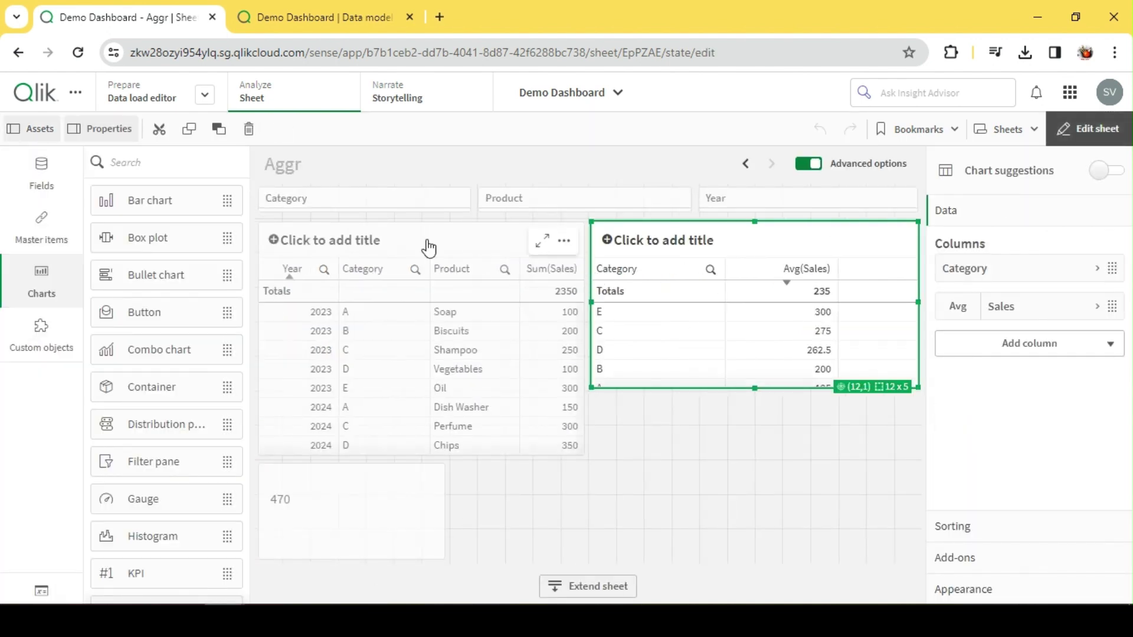
- Add an Avg(Sales) measure column to the detail table and exit editing
left_click(429, 248)
left_click(1030, 421)
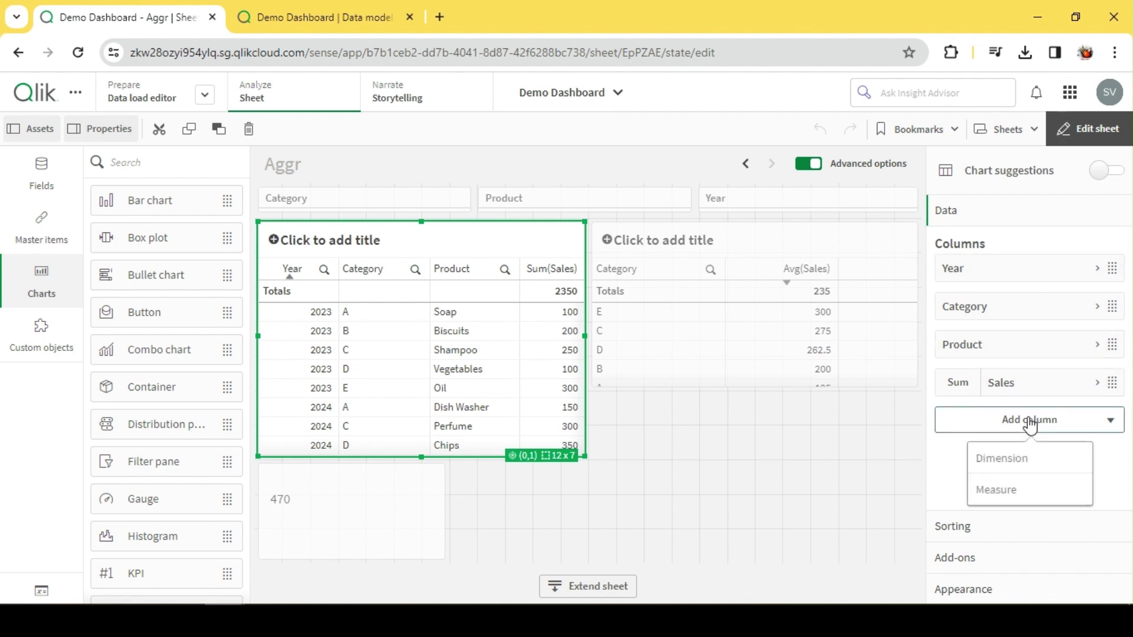
left_click(1017, 496)
left_click(991, 364)
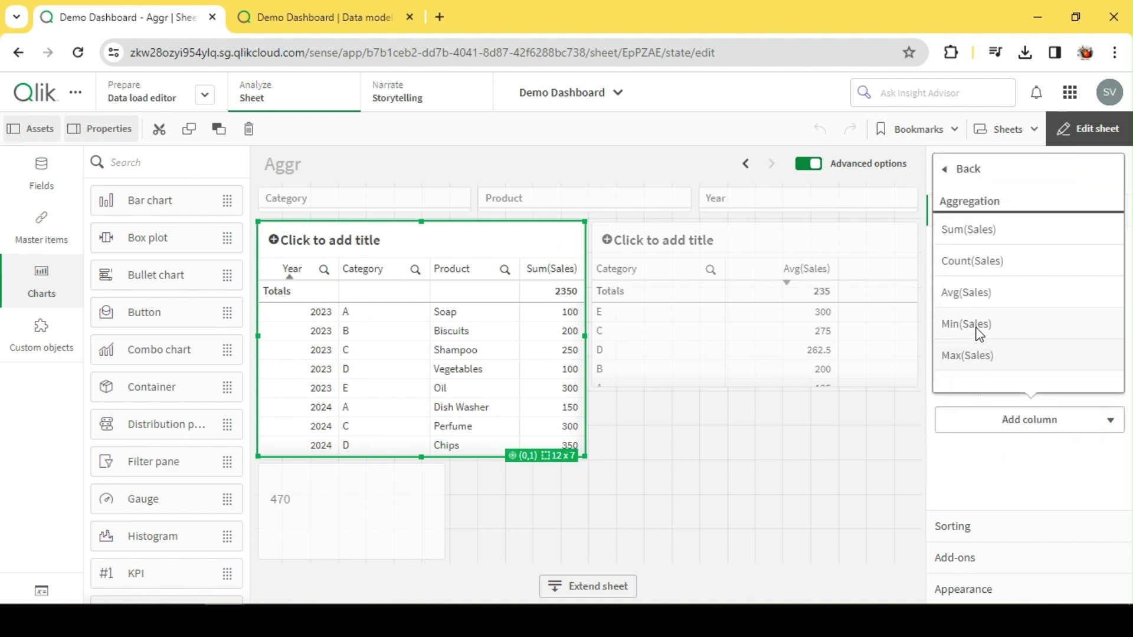
left_click(979, 296)
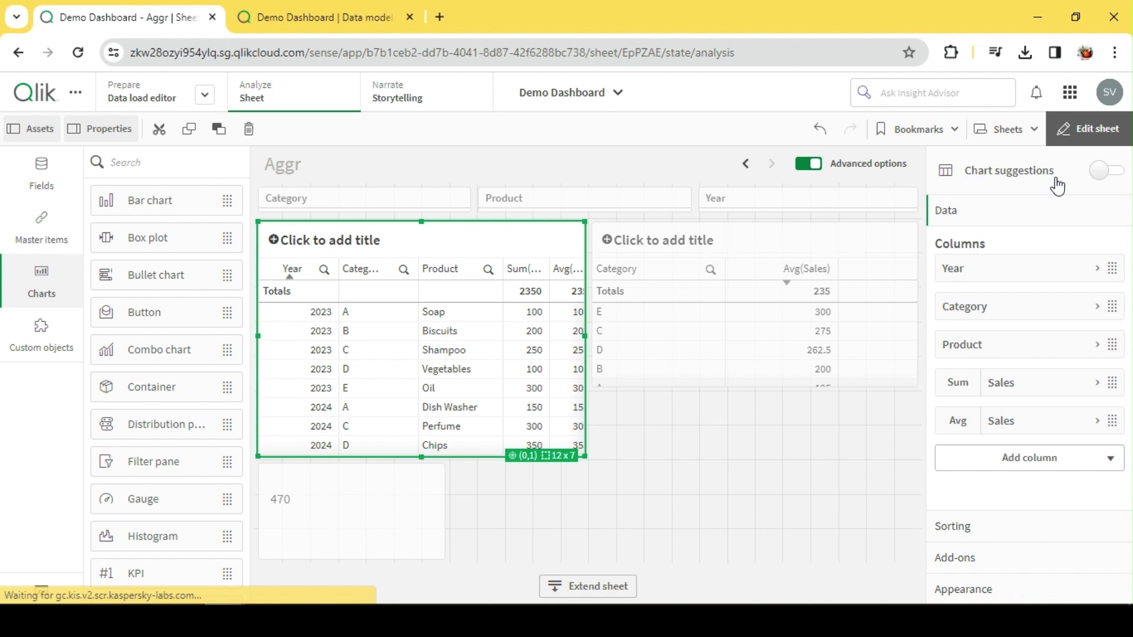
key("ctrl+e")
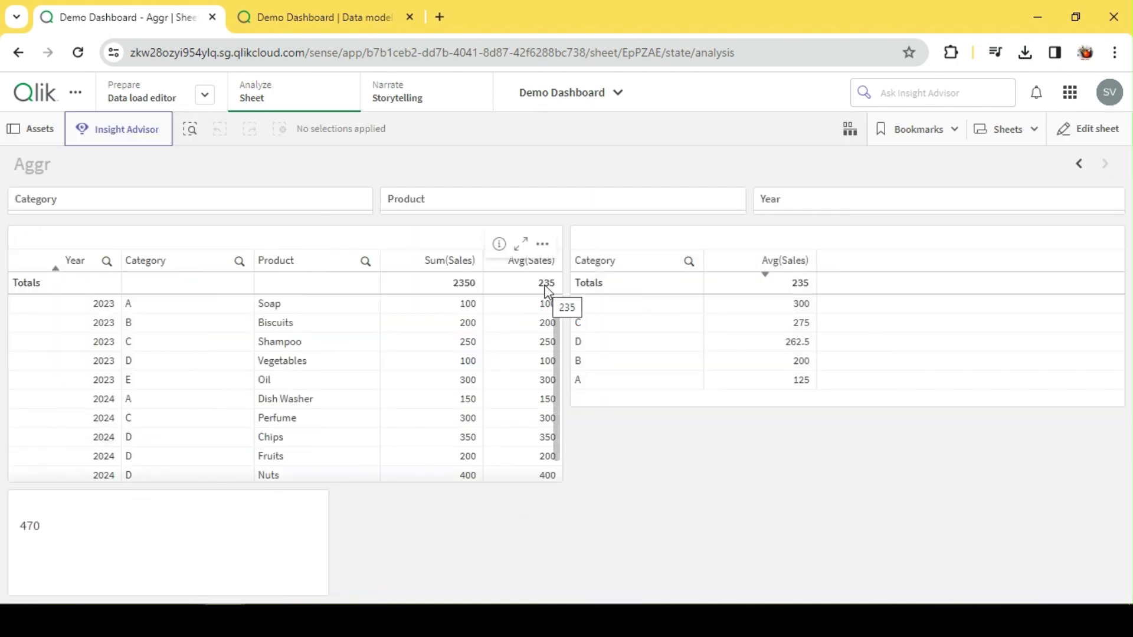
- Select Year 2024 in the left table so the total becomes 1400 and the average 466.66667
scroll(490, 404, "down", 1)
scroll(489, 404, "up", 1)
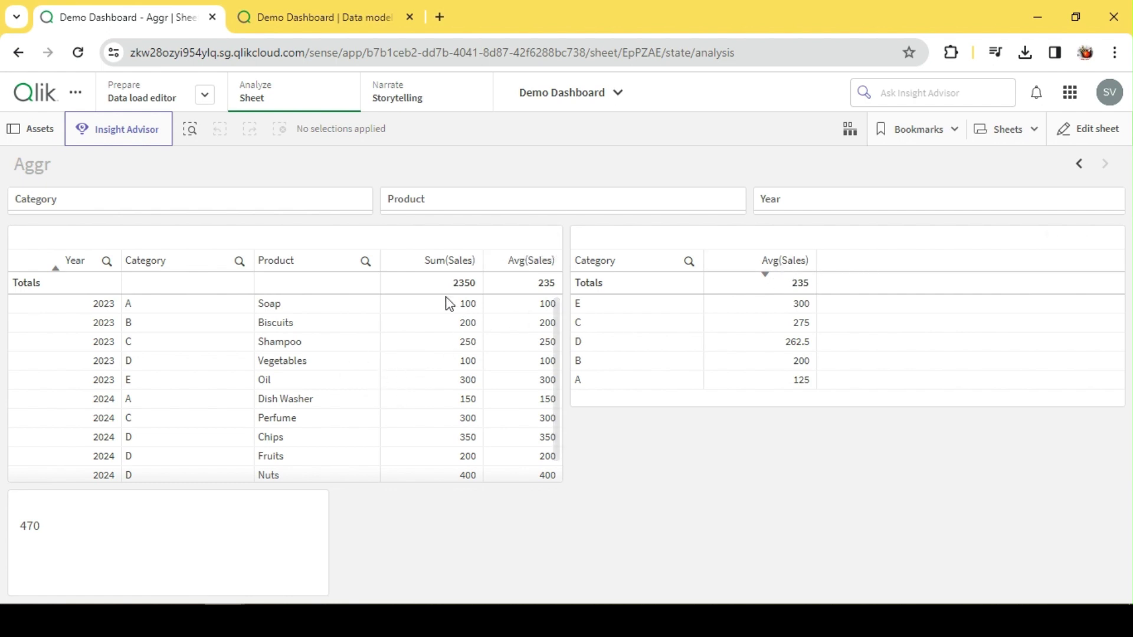
scroll(341, 328, "down", 1)
scroll(271, 374, "up", 1)
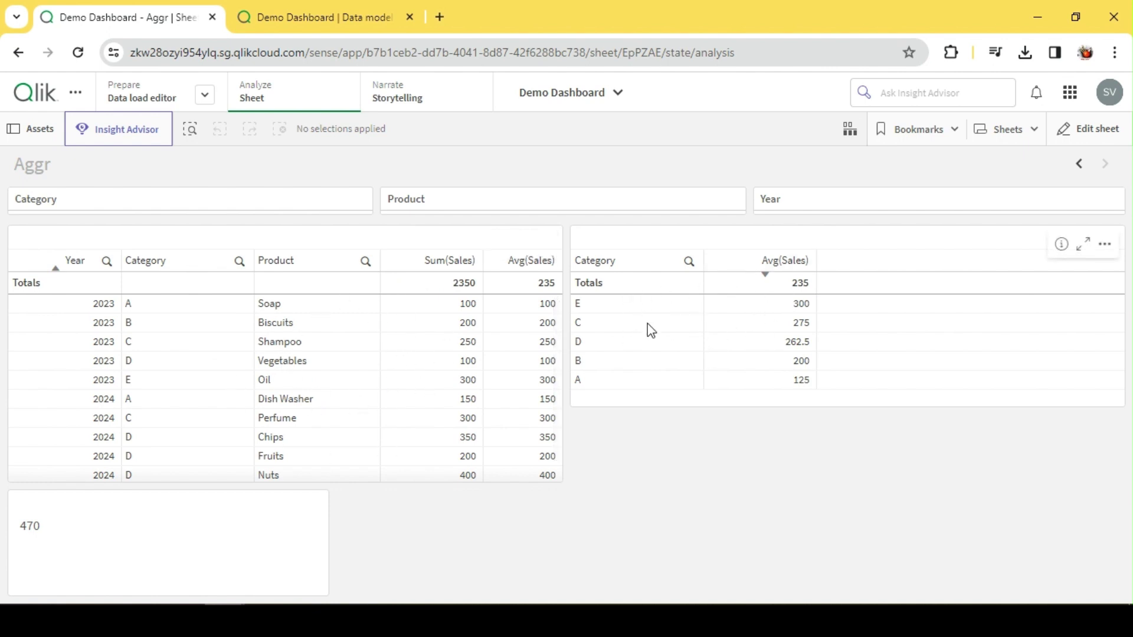
scroll(97, 349, "down", 1)
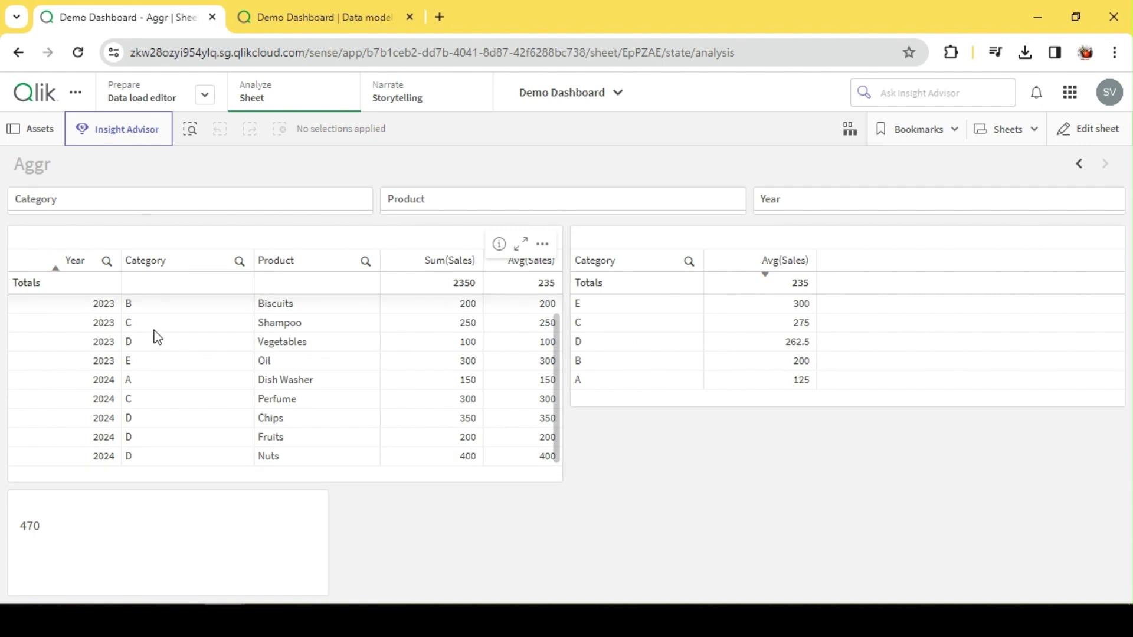
scroll(257, 325, "up", 1)
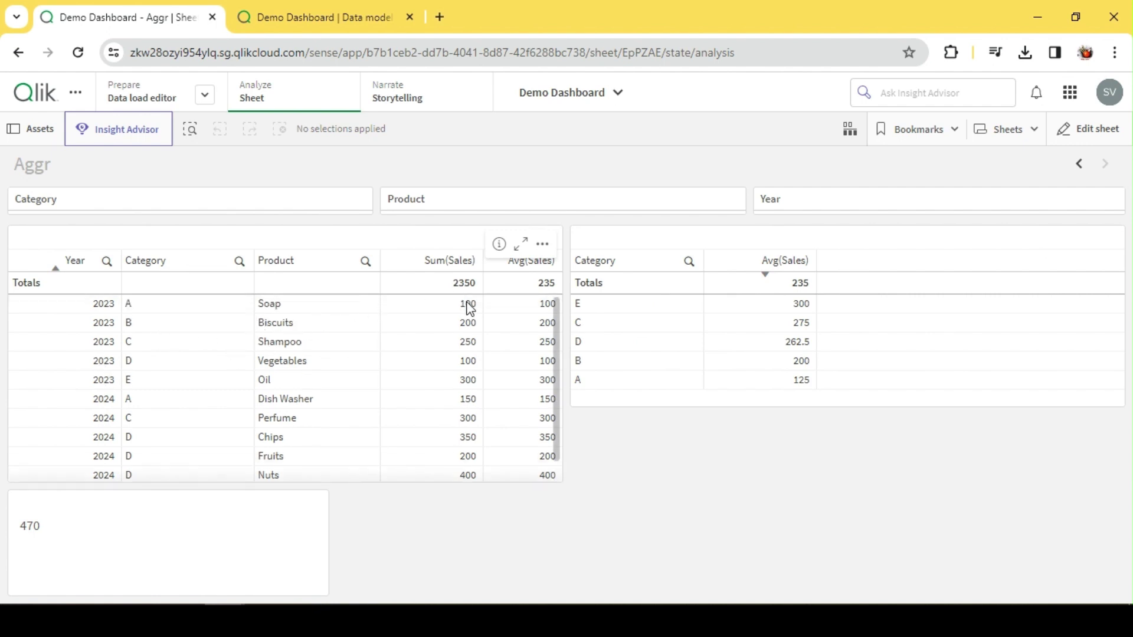
scroll(460, 361, "down", 1)
scroll(460, 361, "up", 1)
scroll(525, 416, "down", 1)
scroll(518, 431, "up", 1)
scroll(147, 358, "down", 1)
left_click(101, 400)
left_click(371, 169)
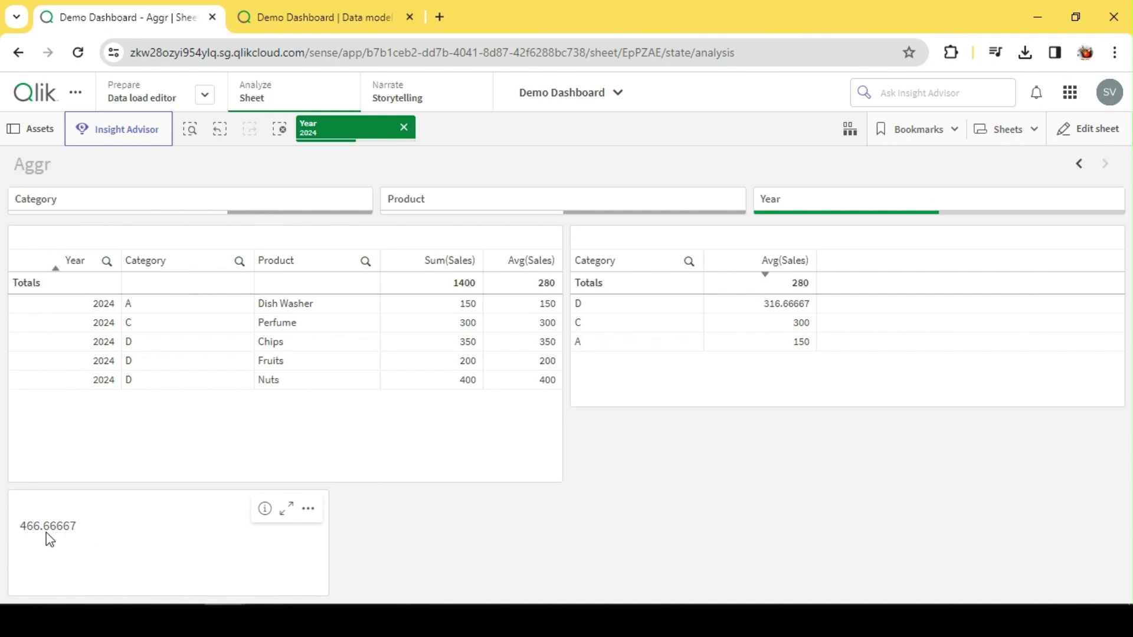
- Add a Sum(Sales) measure column to the Category table, showing D 950, C 300, A 150
left_click(1099, 141)
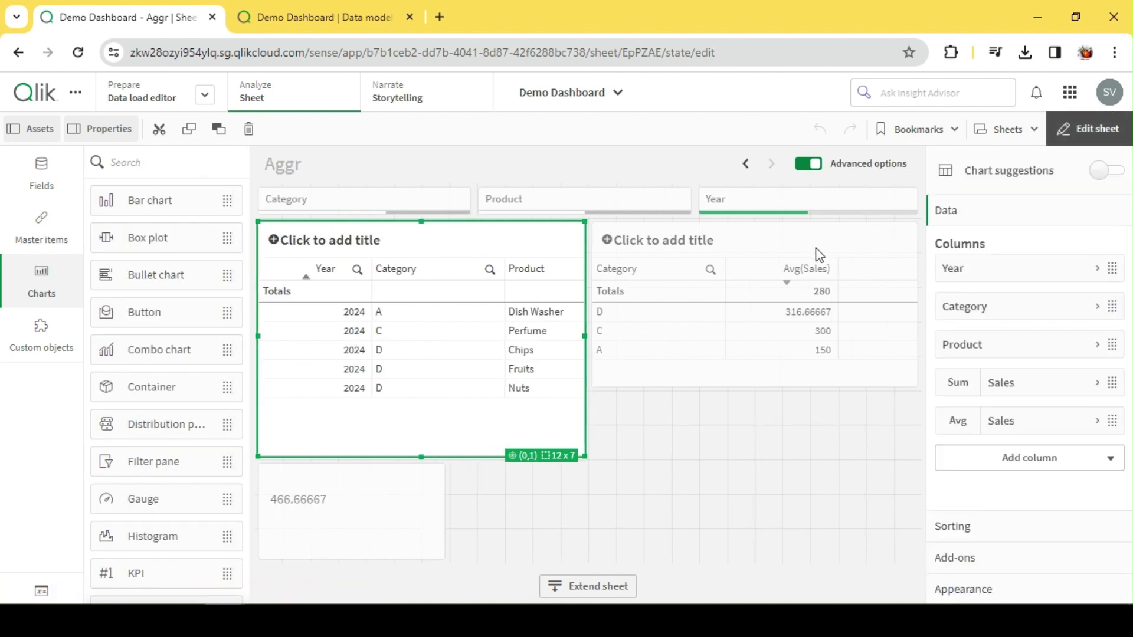
left_click(809, 254)
left_click(1019, 345)
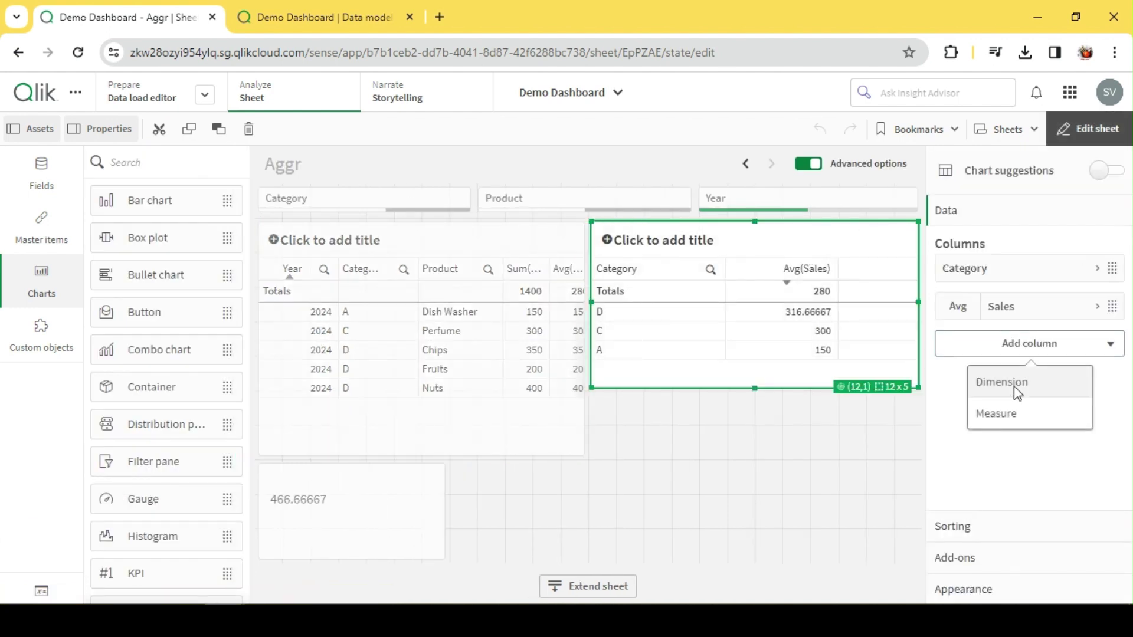
left_click(1023, 415)
left_click(775, 437)
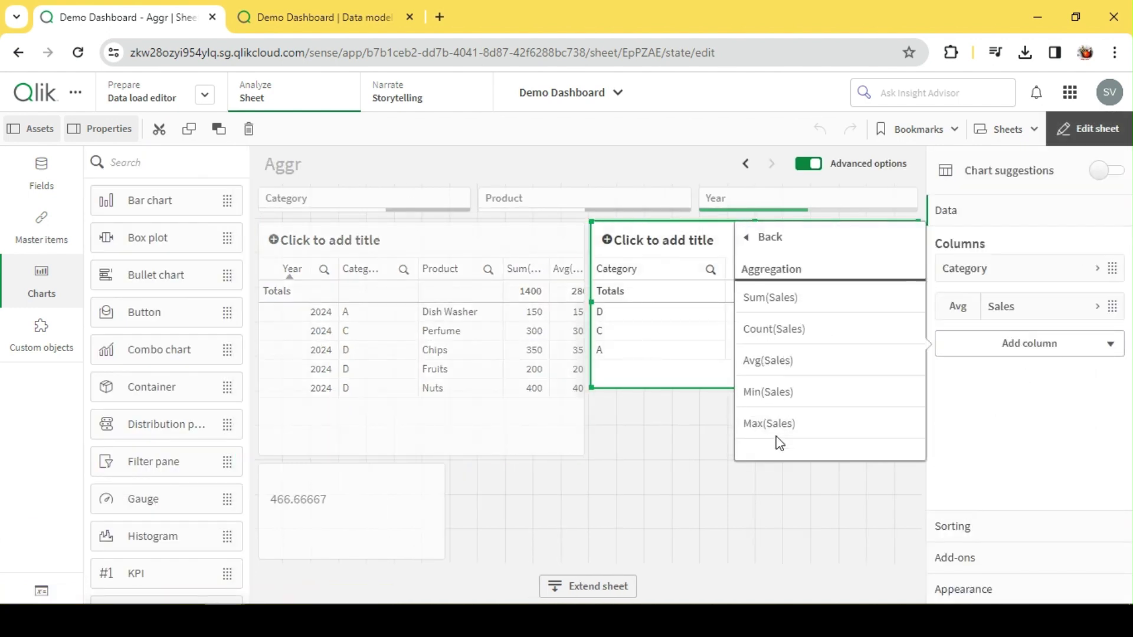
left_click(787, 299)
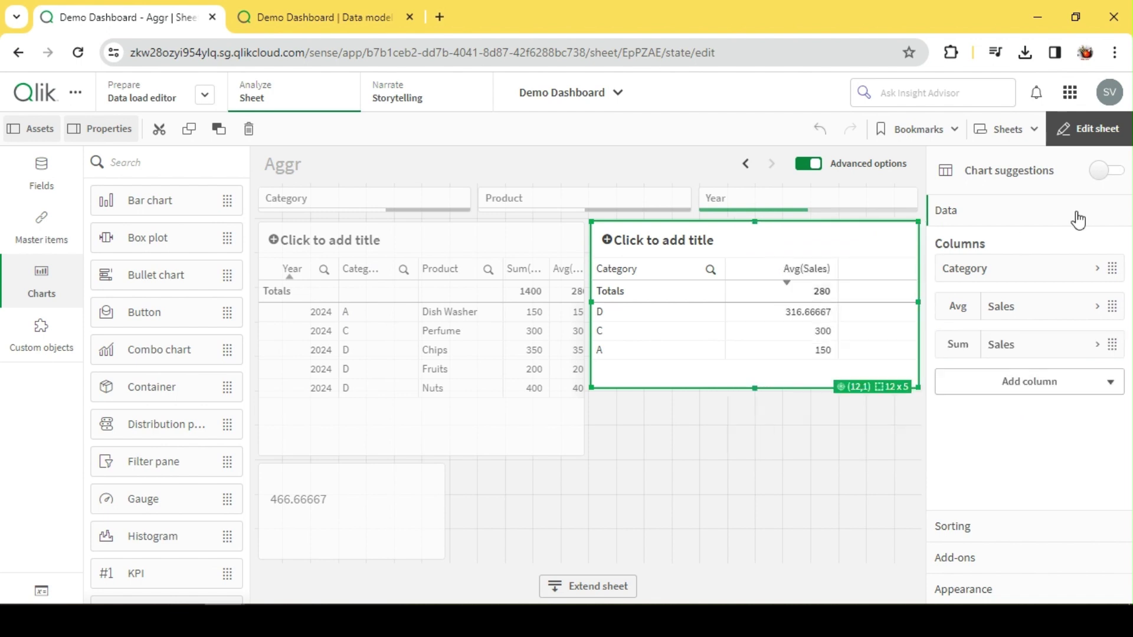
left_click(1097, 133)
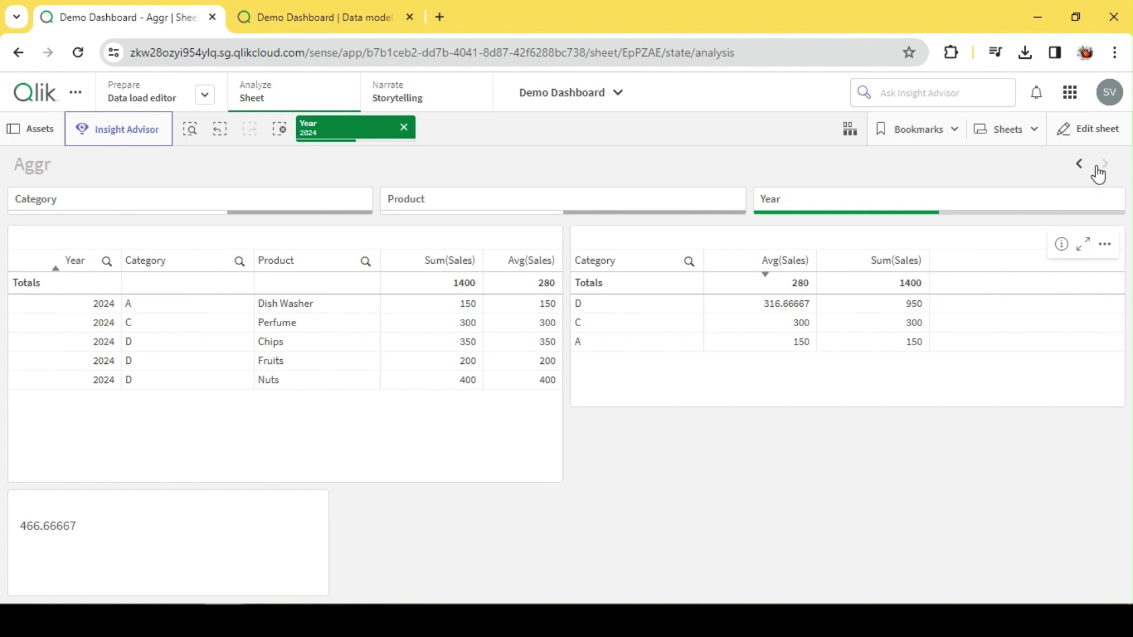
- Place a new text object beside the first and give it the measure =1440/3
left_click(1099, 129)
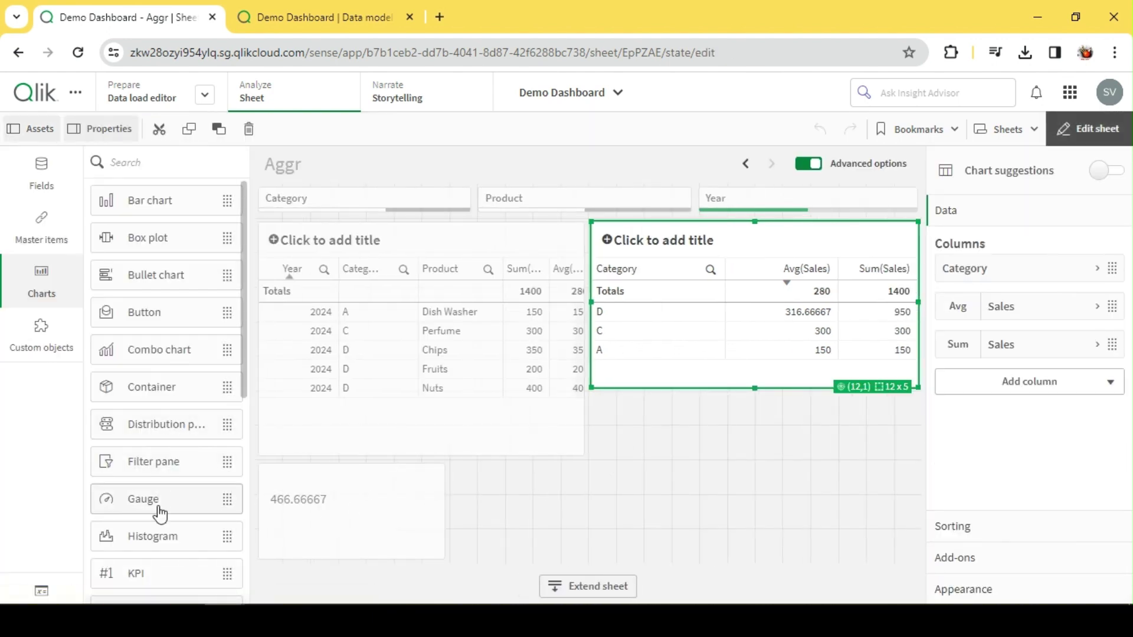
scroll(159, 513, "down", 7)
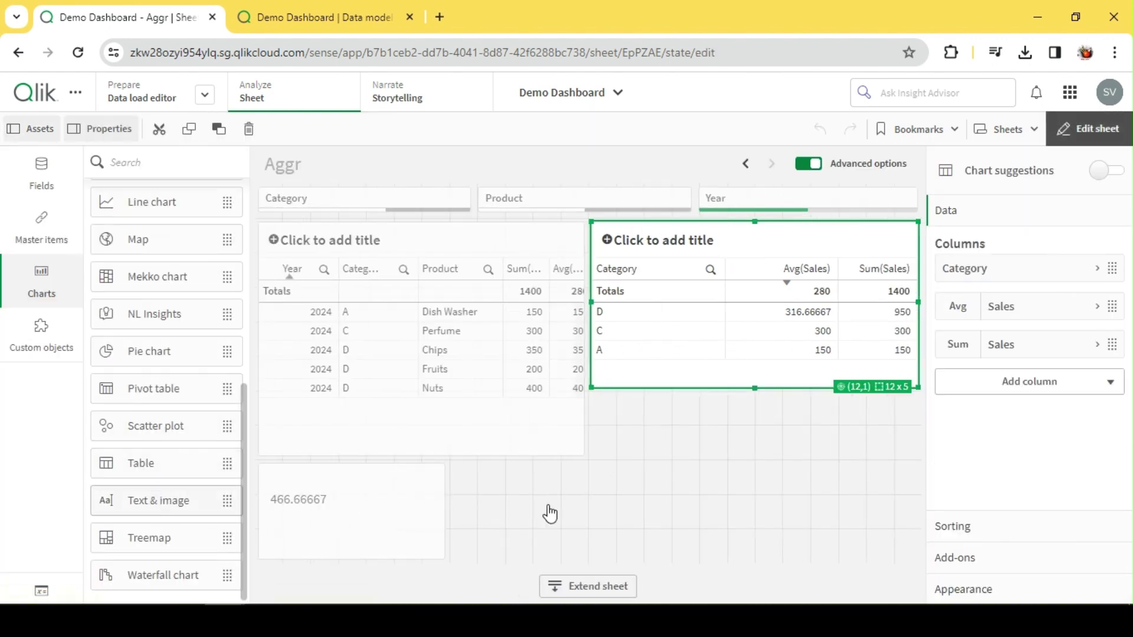
left_click_drag(550, 514, 554, 512)
left_click(1009, 286)
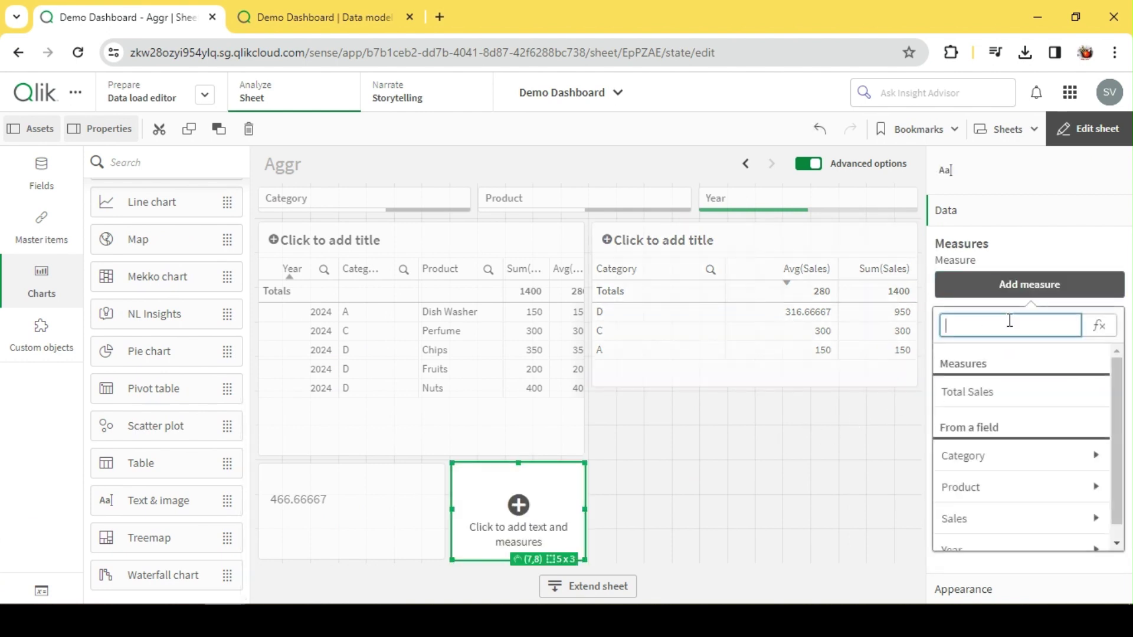
type("=1440/3")
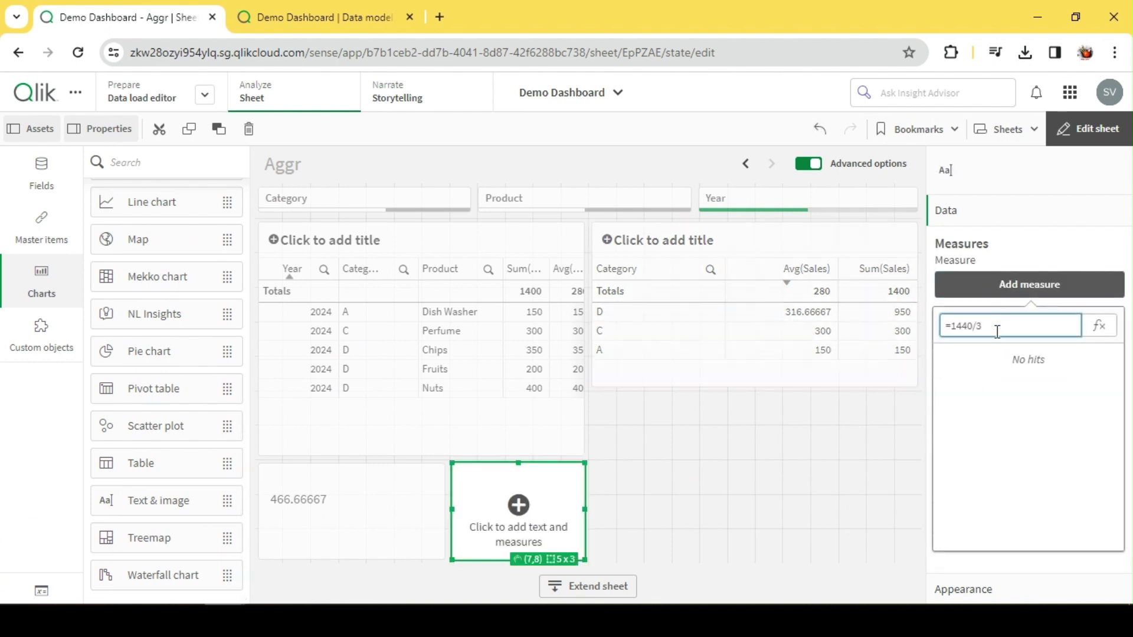
key("Return")
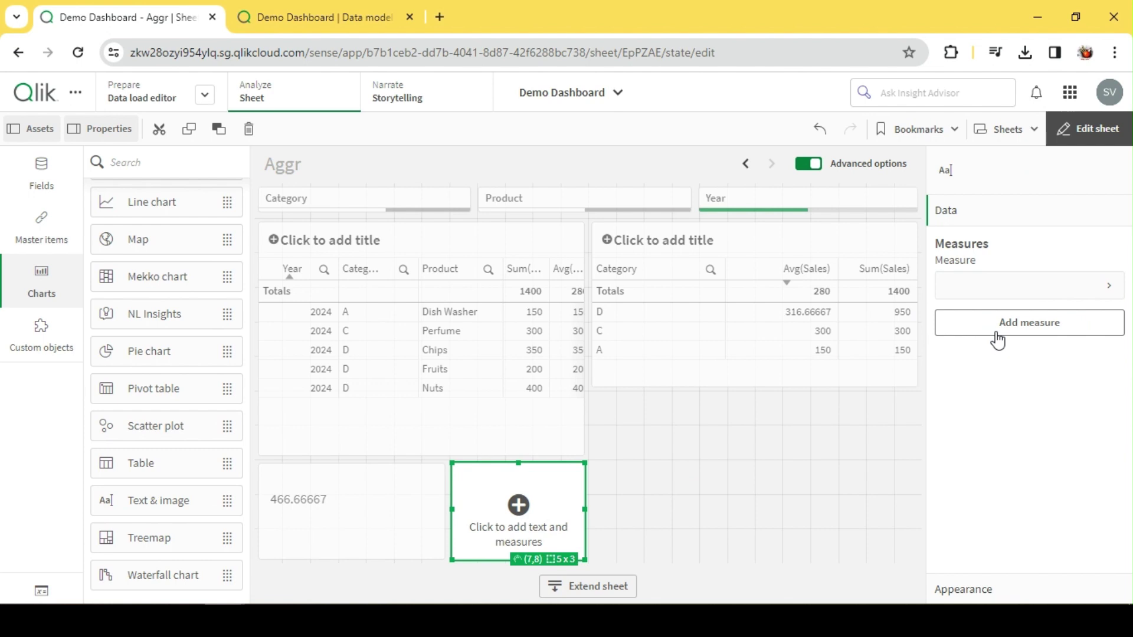
- Correct the text object's expression to =1400/3 so it shows 466.66666666667
left_click(964, 303)
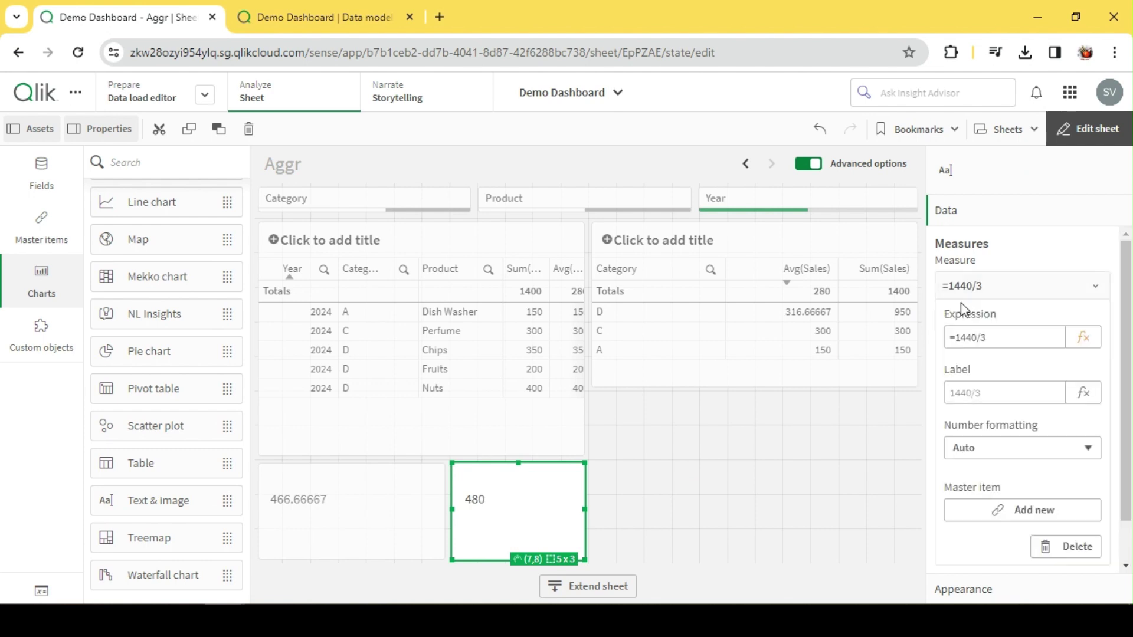
left_click(974, 339)
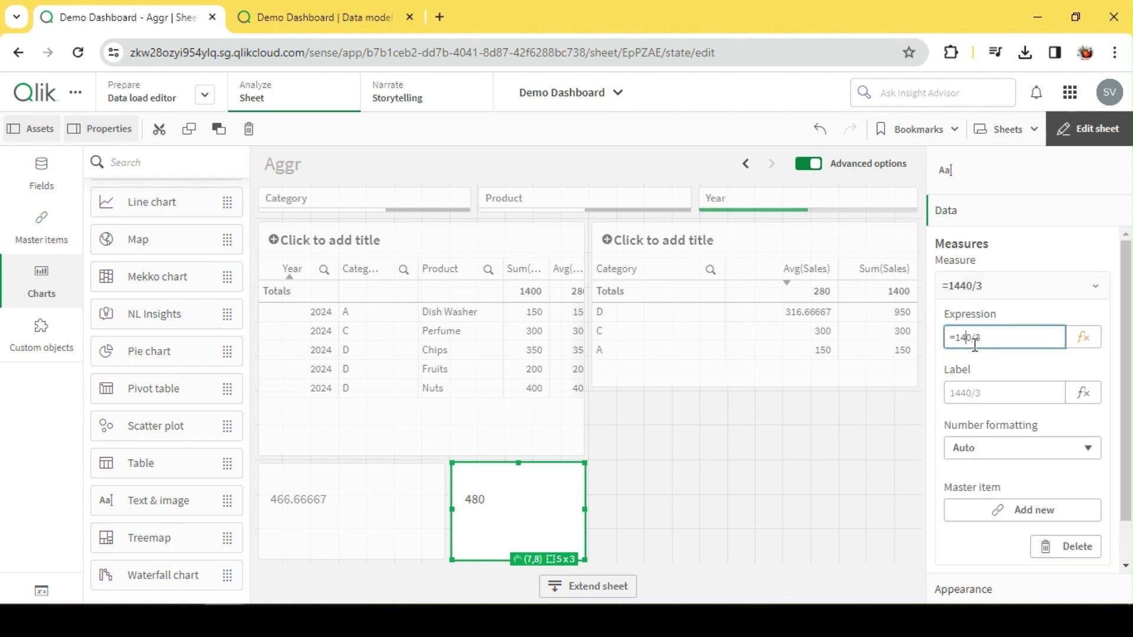
key("Return")
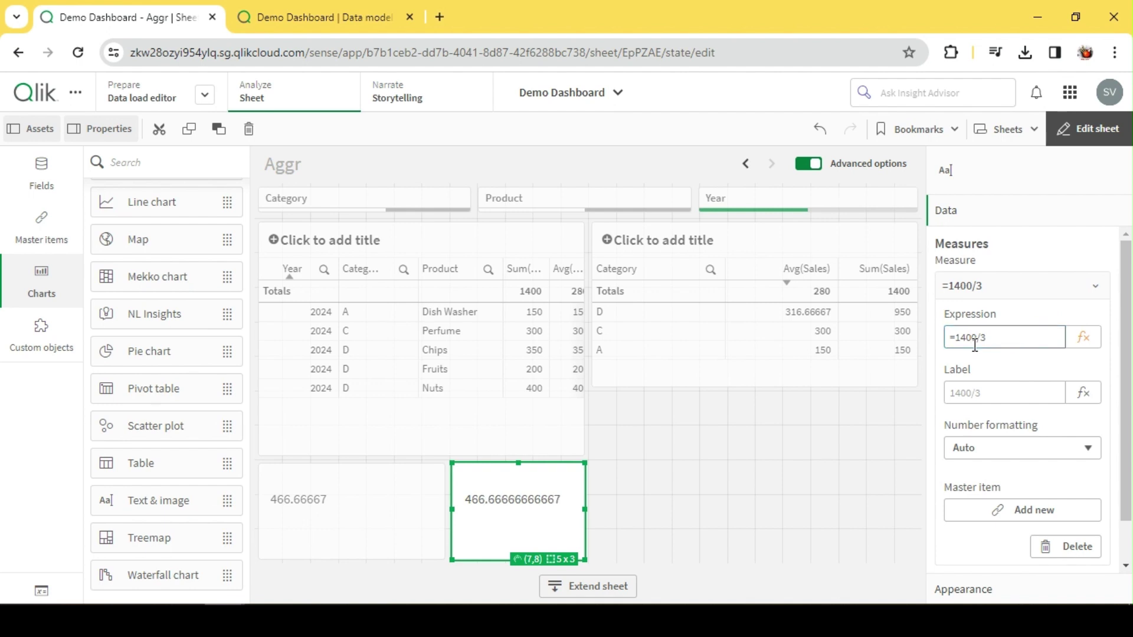
left_click(1096, 134)
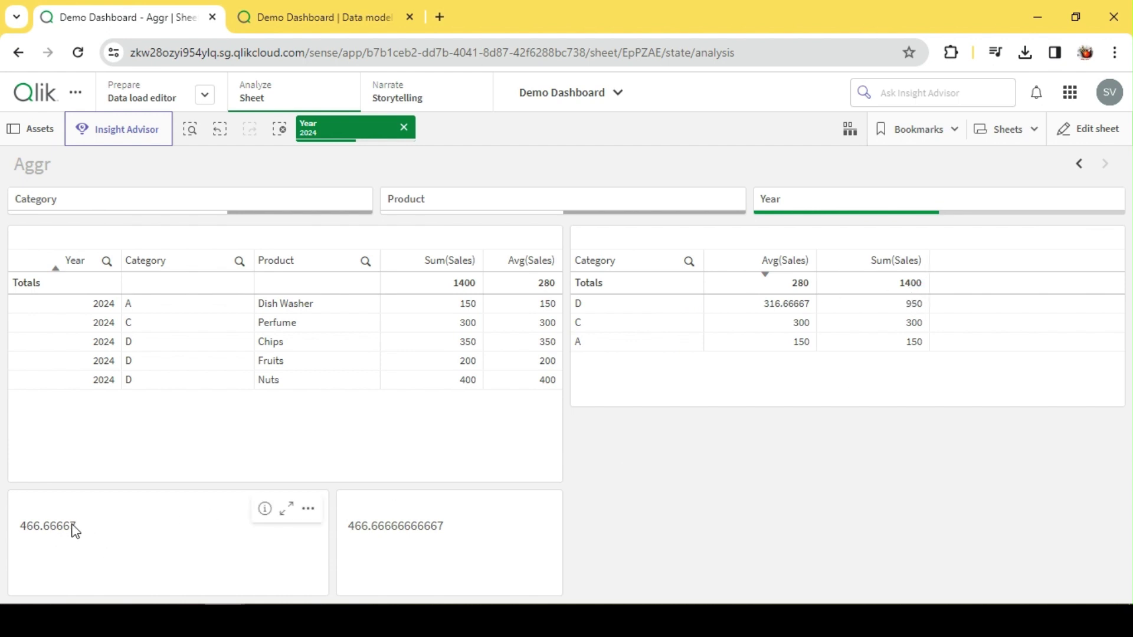
left_click(1099, 126)
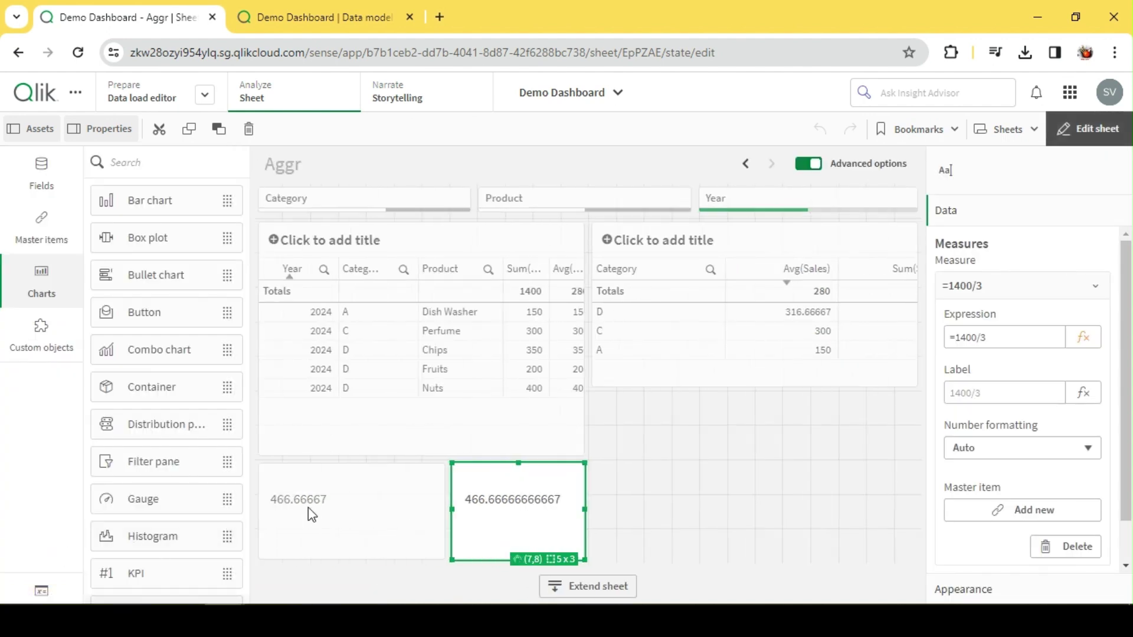
left_click(308, 507)
left_click(1087, 337)
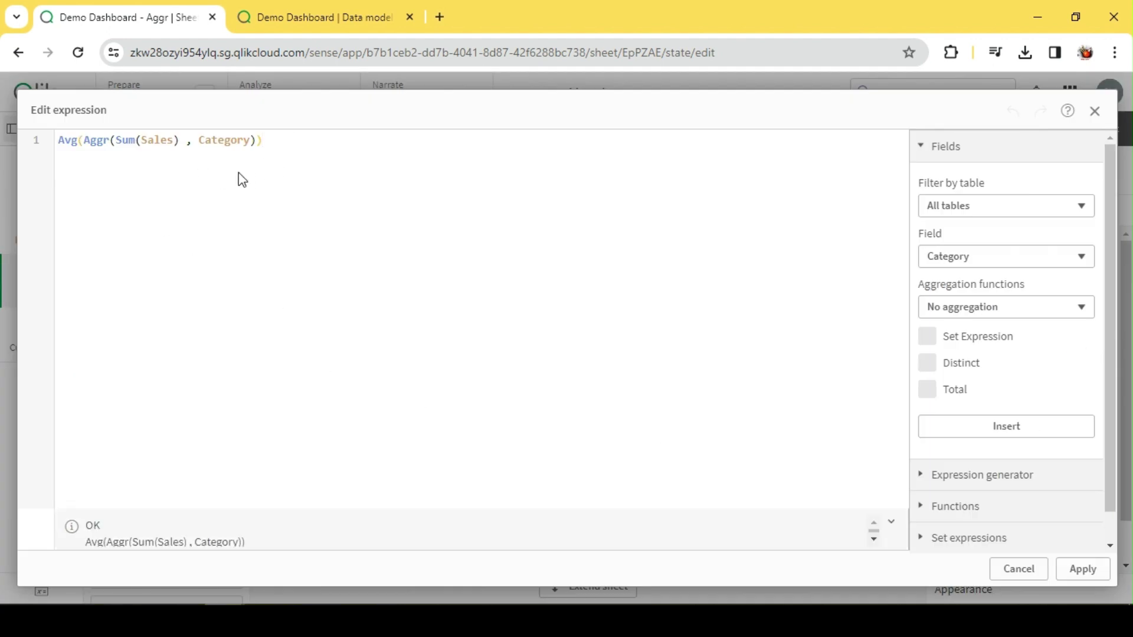
left_click_drag(259, 141, 119, 138)
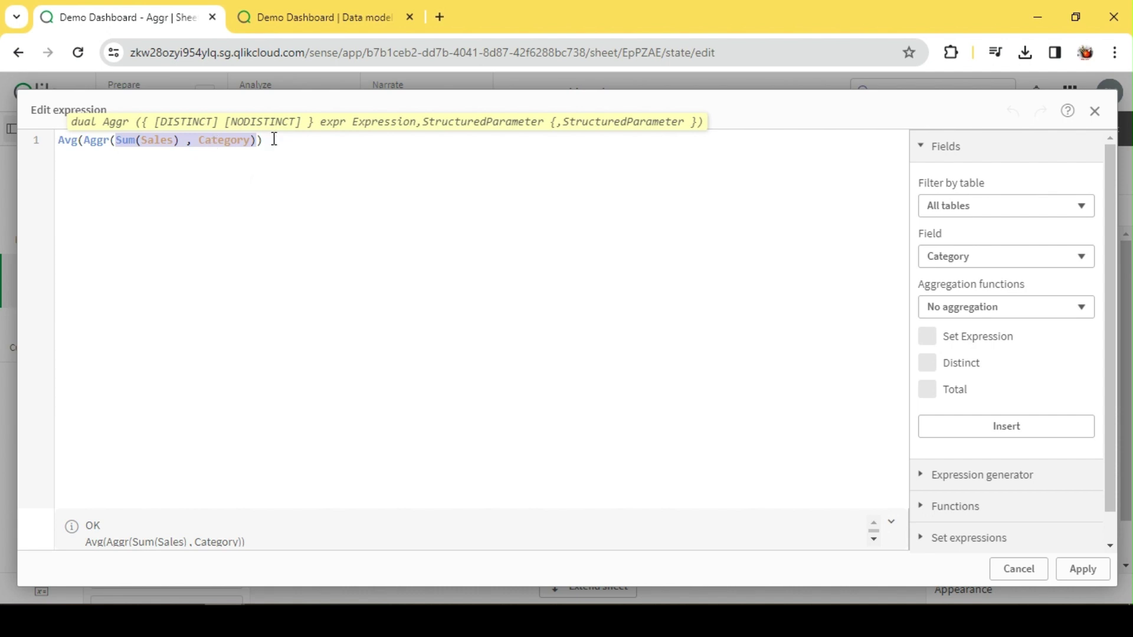
left_click_drag(269, 148, 64, 136)
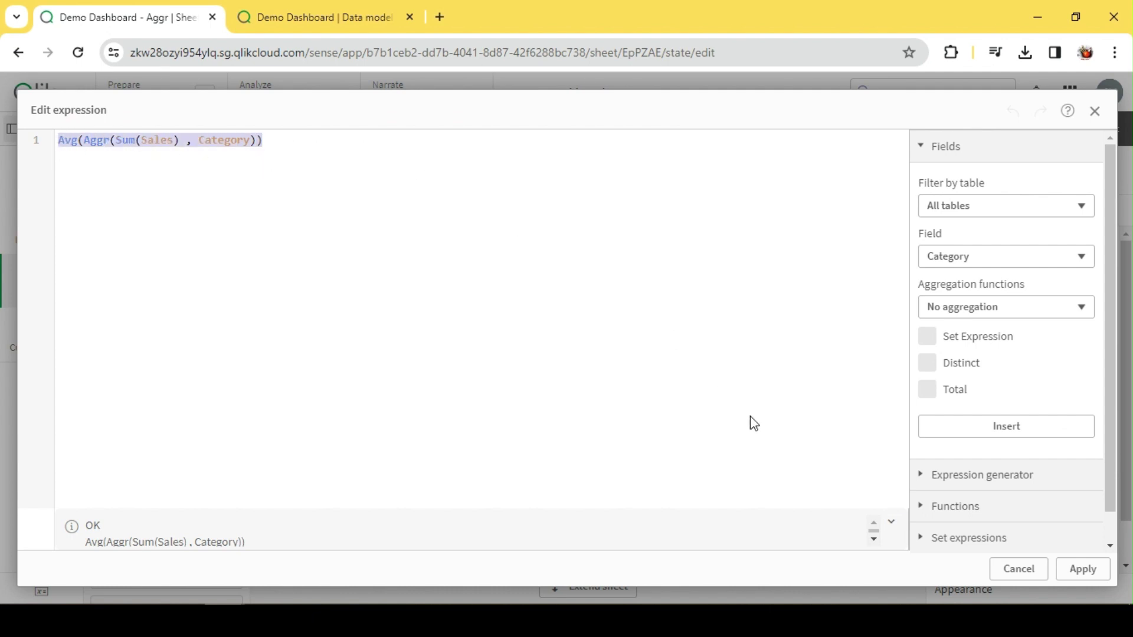
left_click(1018, 568)
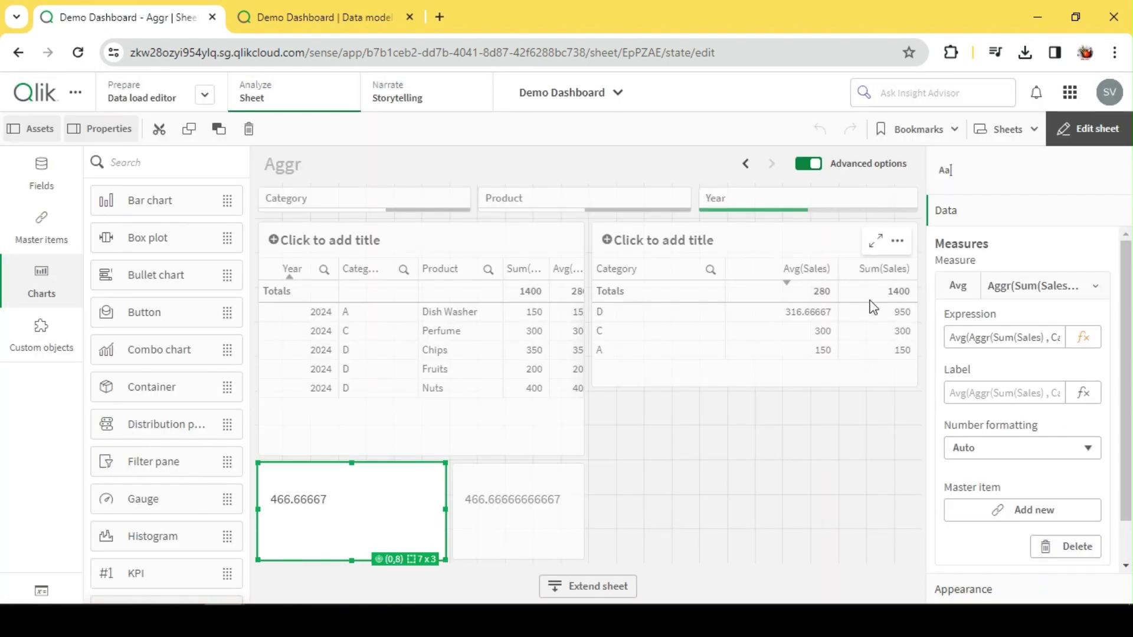
left_click(1089, 129)
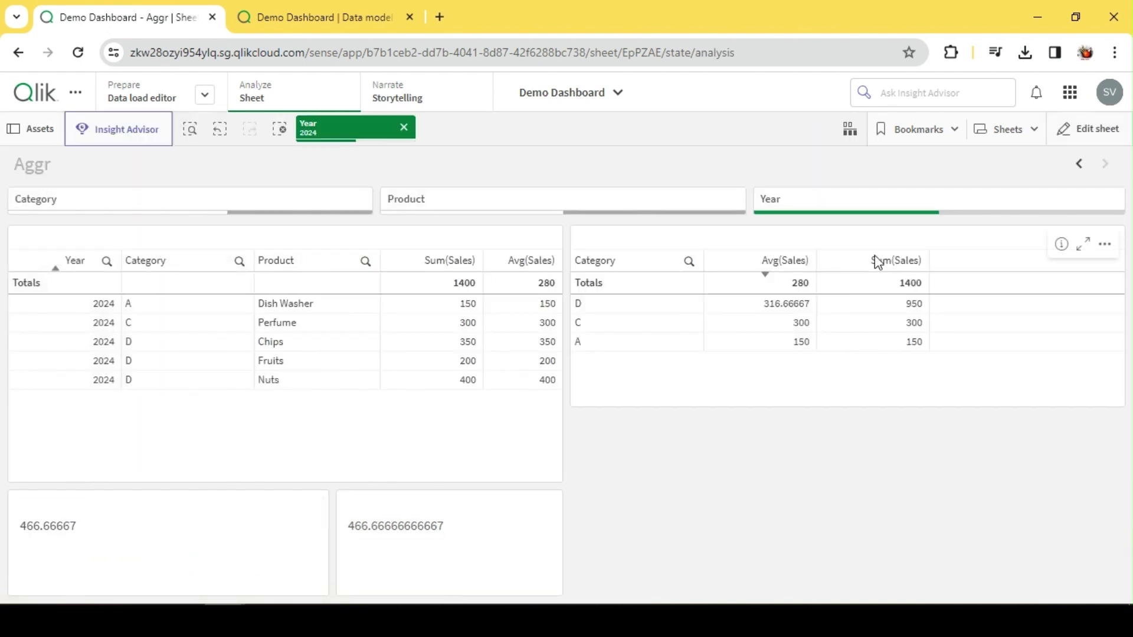
left_click(1085, 136)
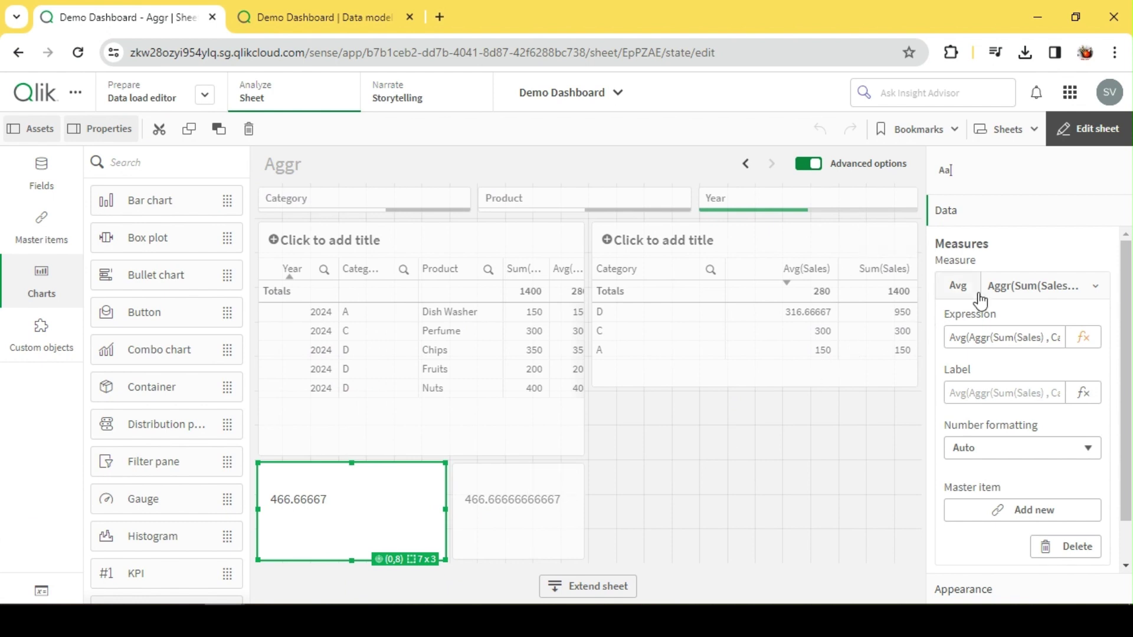
left_click(750, 245)
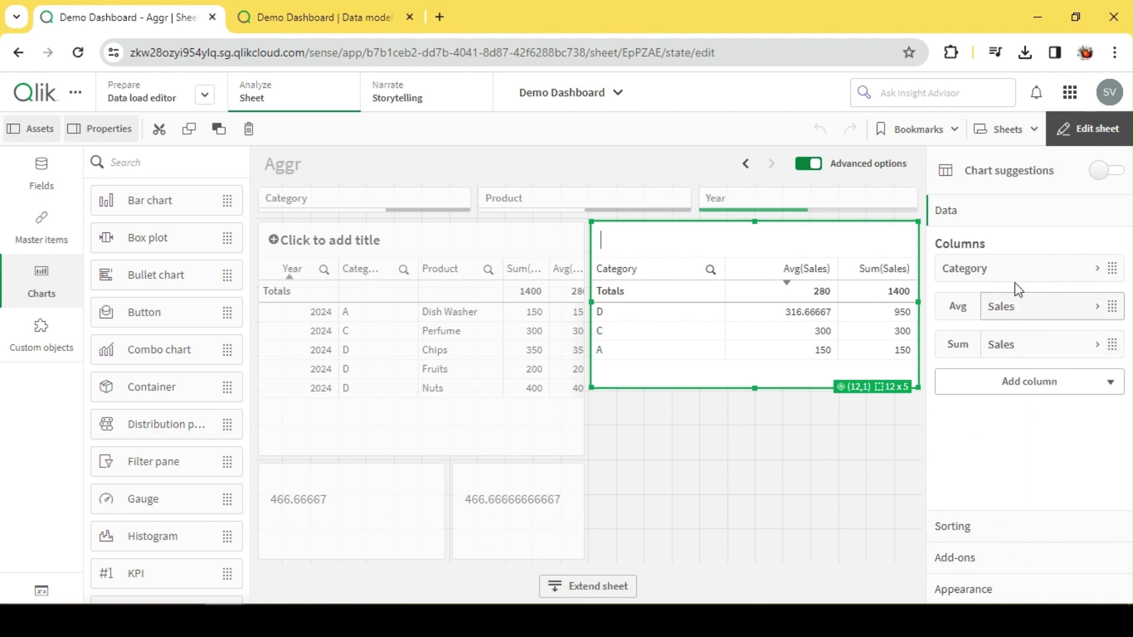
- Paste a copy of the Category table below the existing one
left_click(1011, 383)
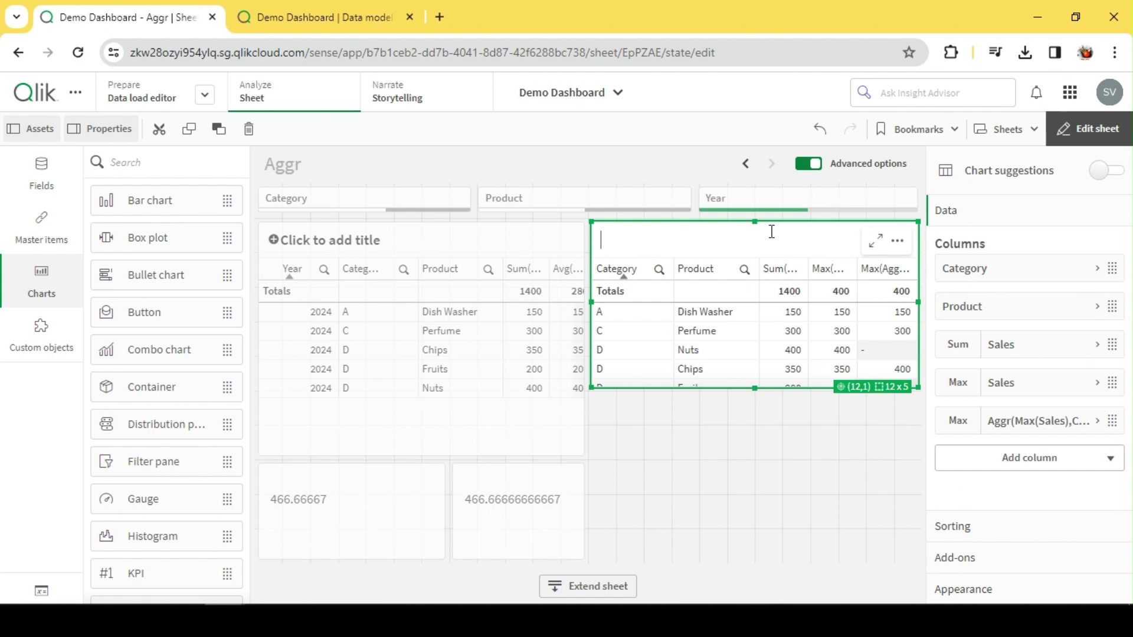
left_click(793, 469)
left_click(772, 253)
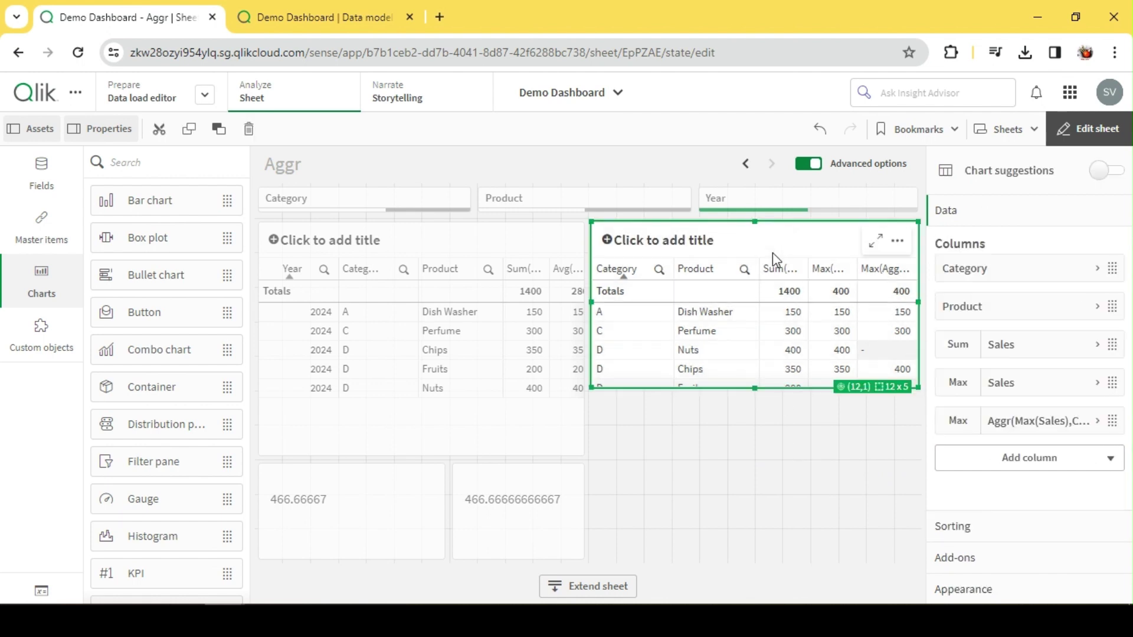
left_click(647, 431)
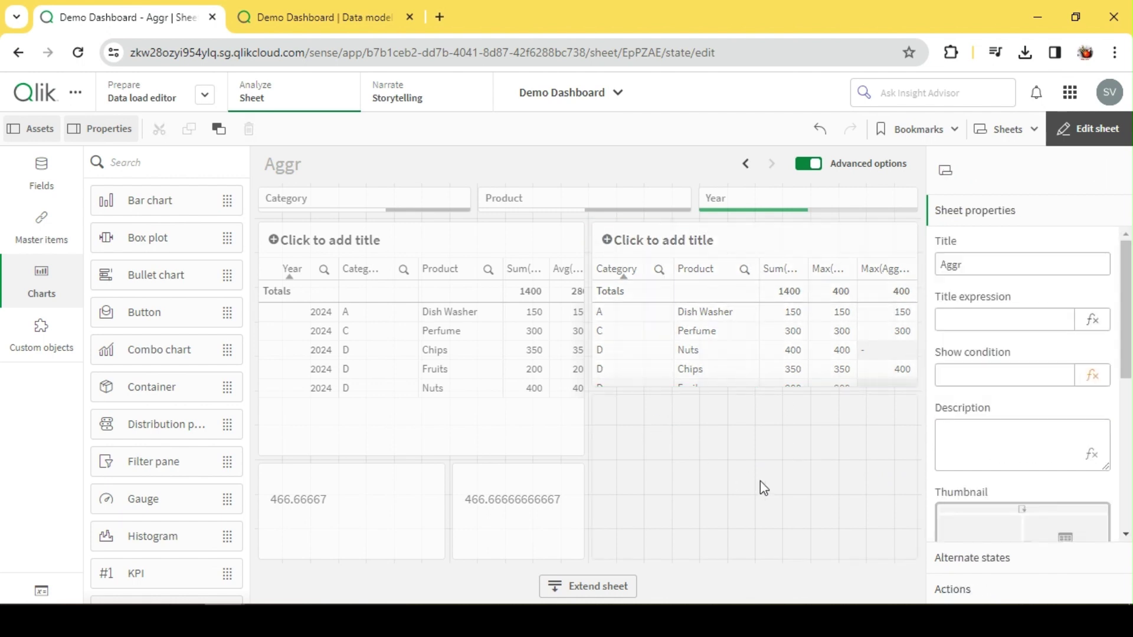
key("ctrl+v")
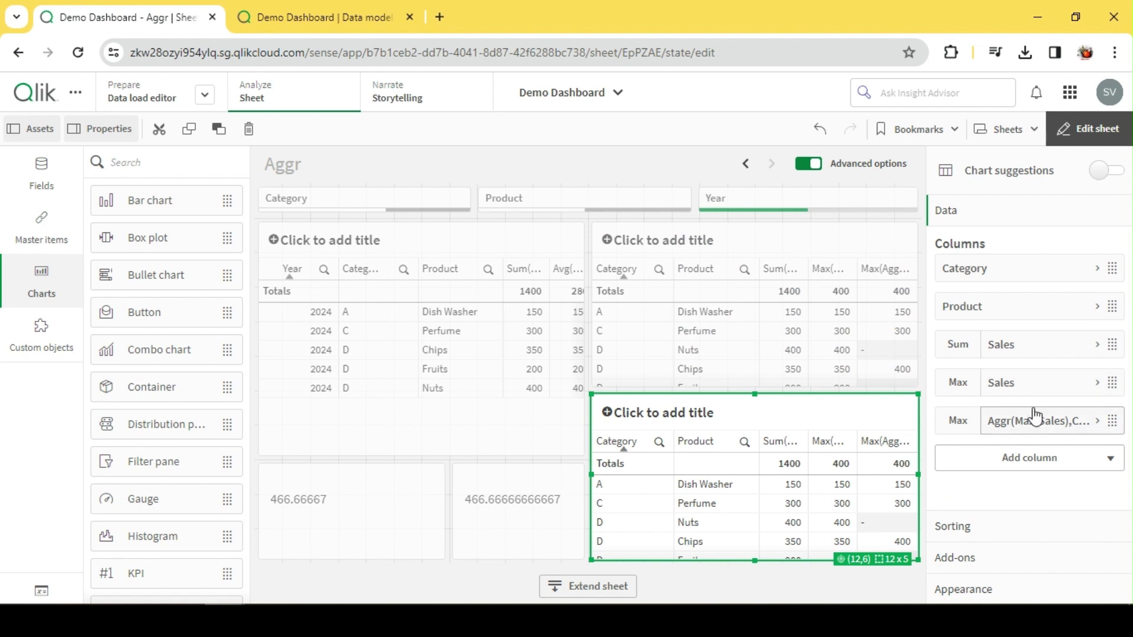
- Delete the Sum(Sales) and Max(Sales) columns from the copied table
right_click(1011, 348)
left_click(948, 334)
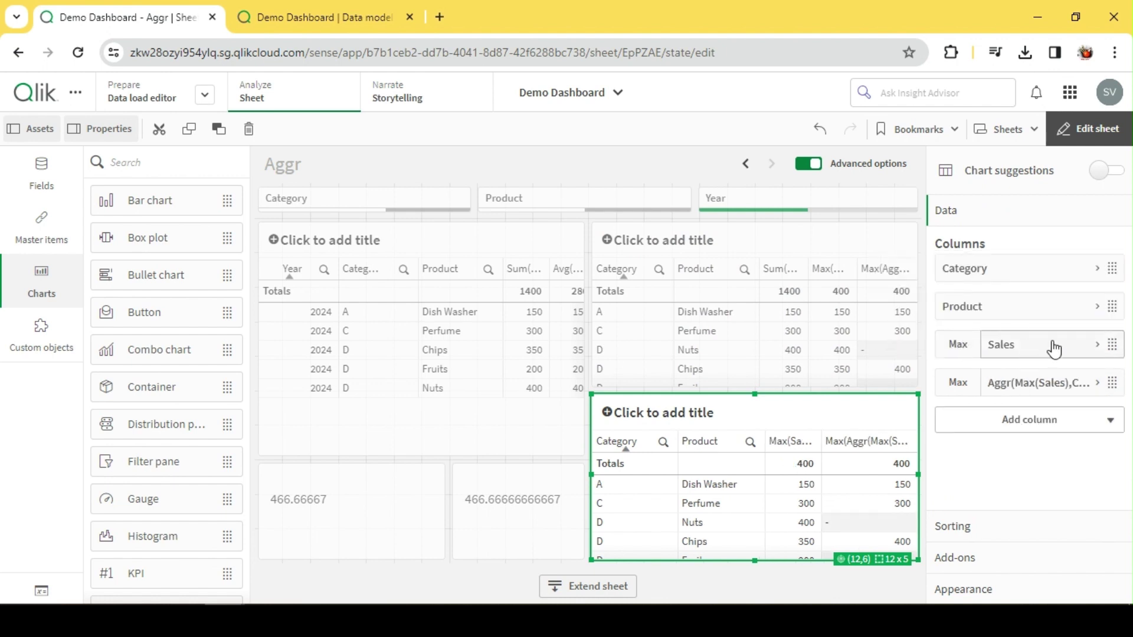
right_click(1035, 345)
left_click(950, 316)
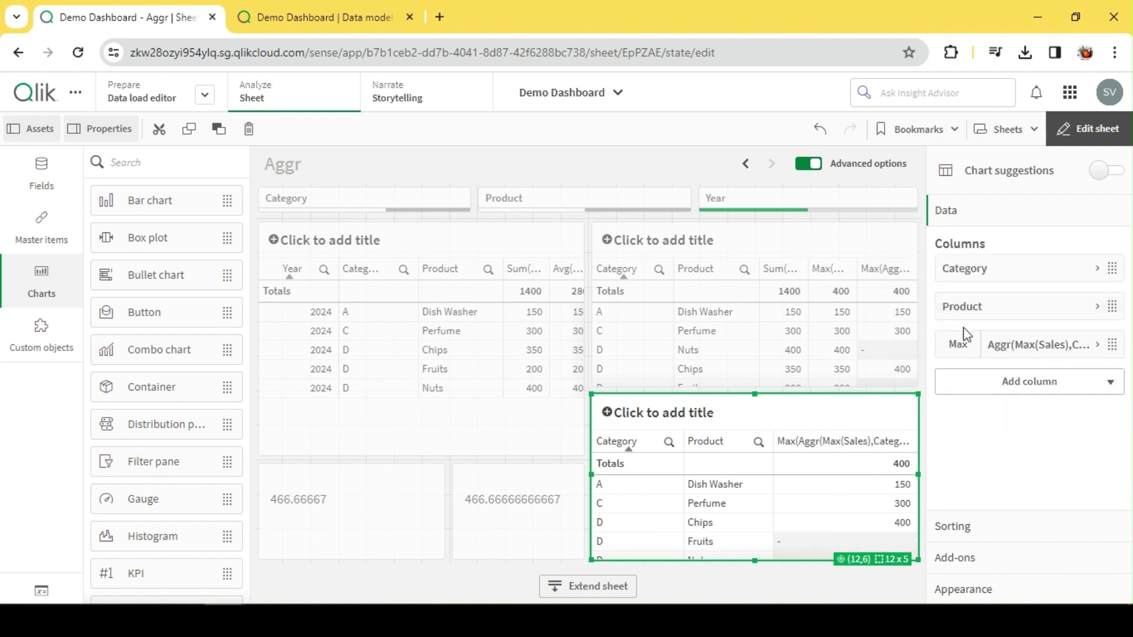
left_click(1092, 136)
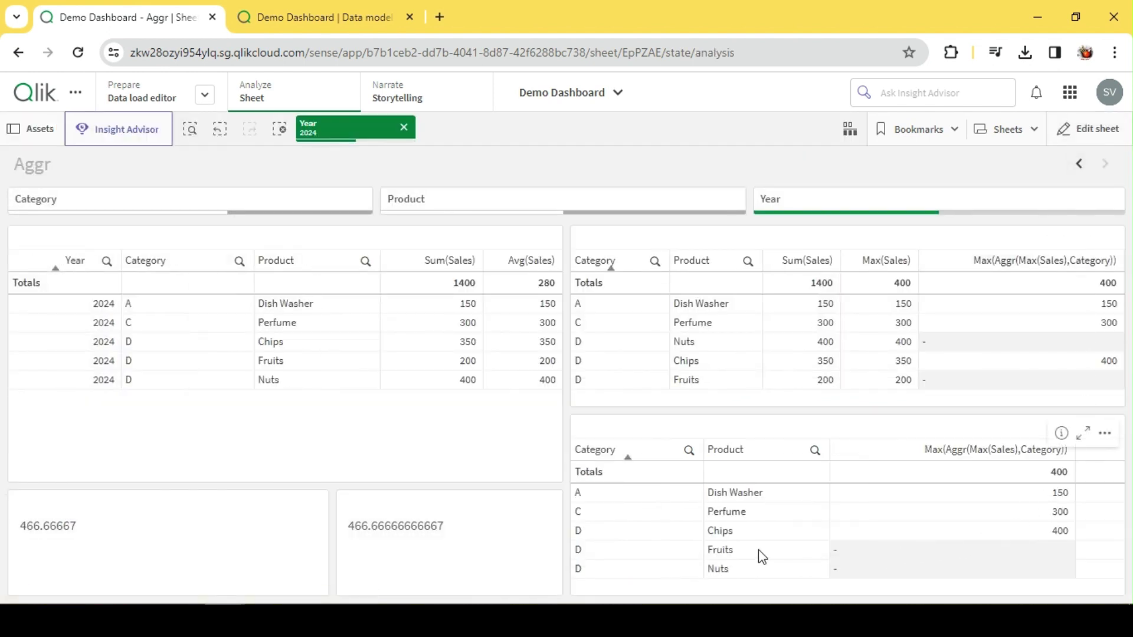
- Delete the Product column, leaving Category and Max(Aggr(Max(Sales),Category))
mouse_move(941, 544)
left_click(1102, 137)
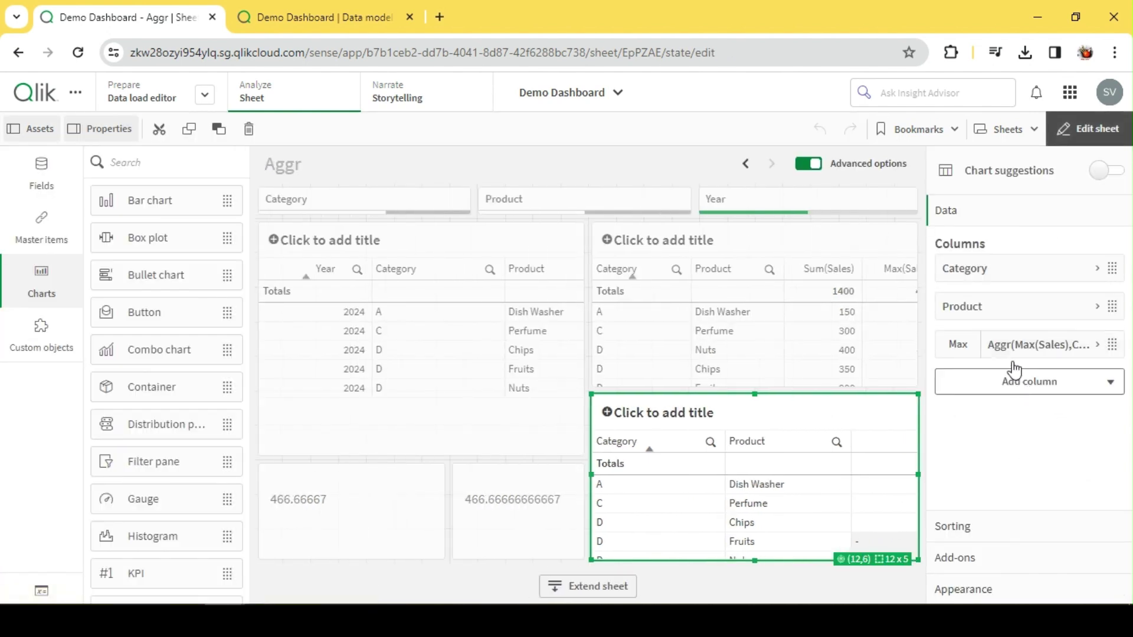
right_click(982, 302)
left_click(982, 303)
right_click(980, 304)
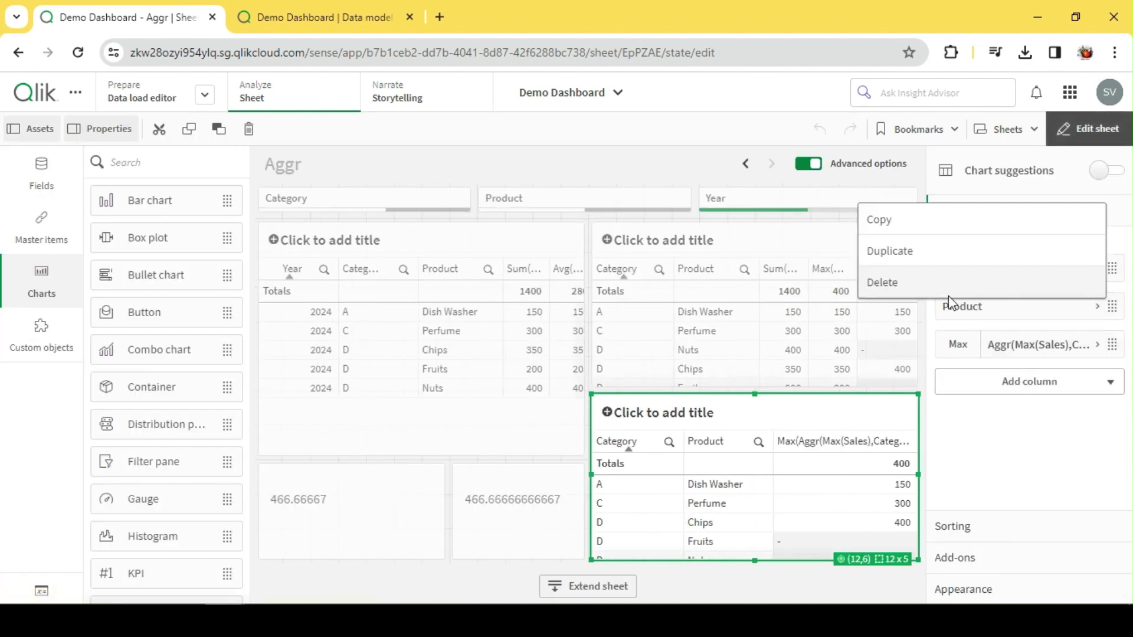
left_click(933, 282)
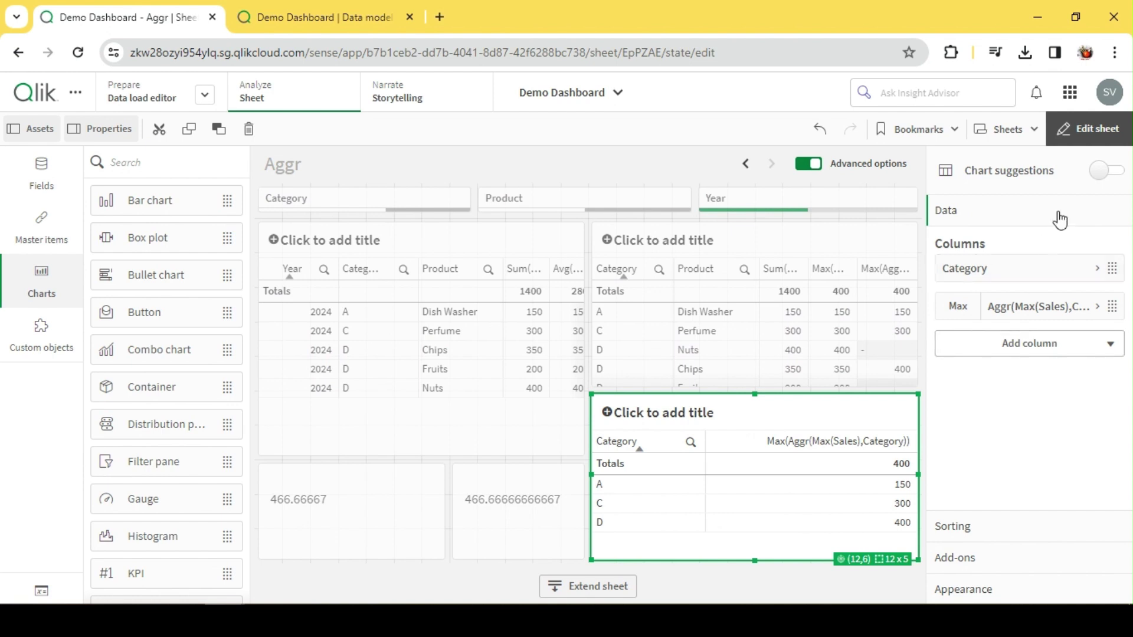
left_click(1103, 125)
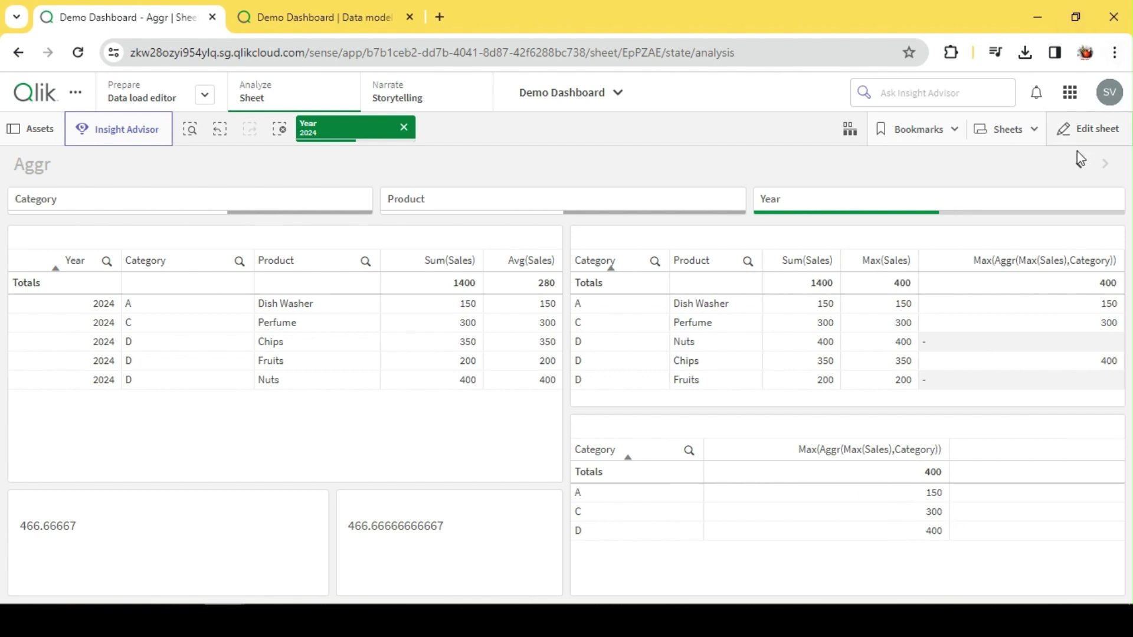
left_click(1087, 130)
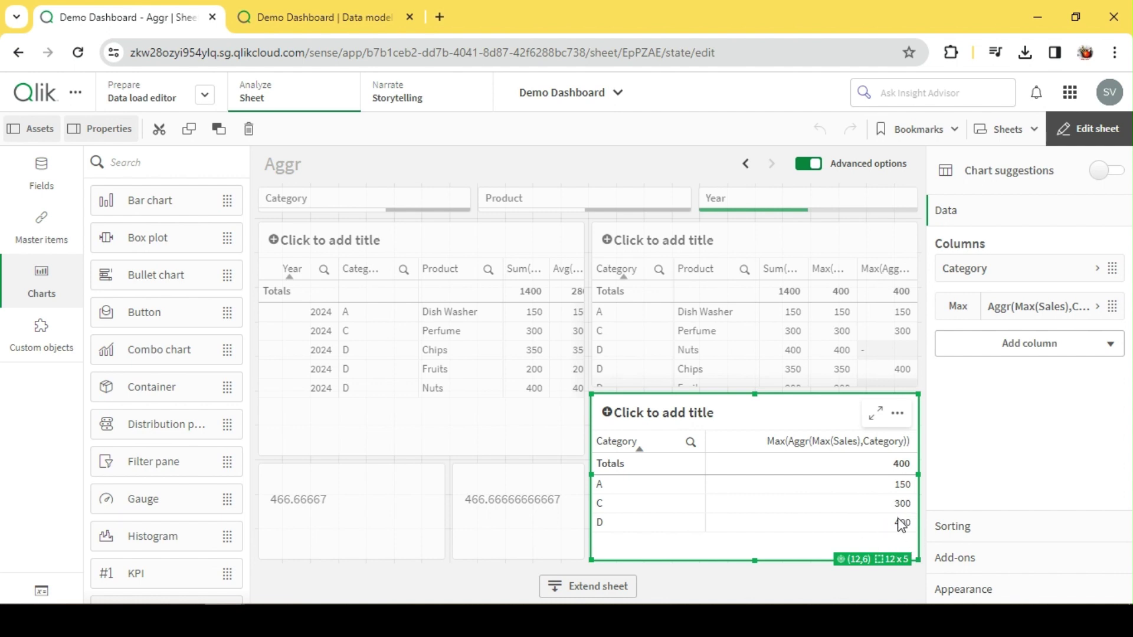
- Delete the =1400/3 measure from the right KPI
left_click(477, 544)
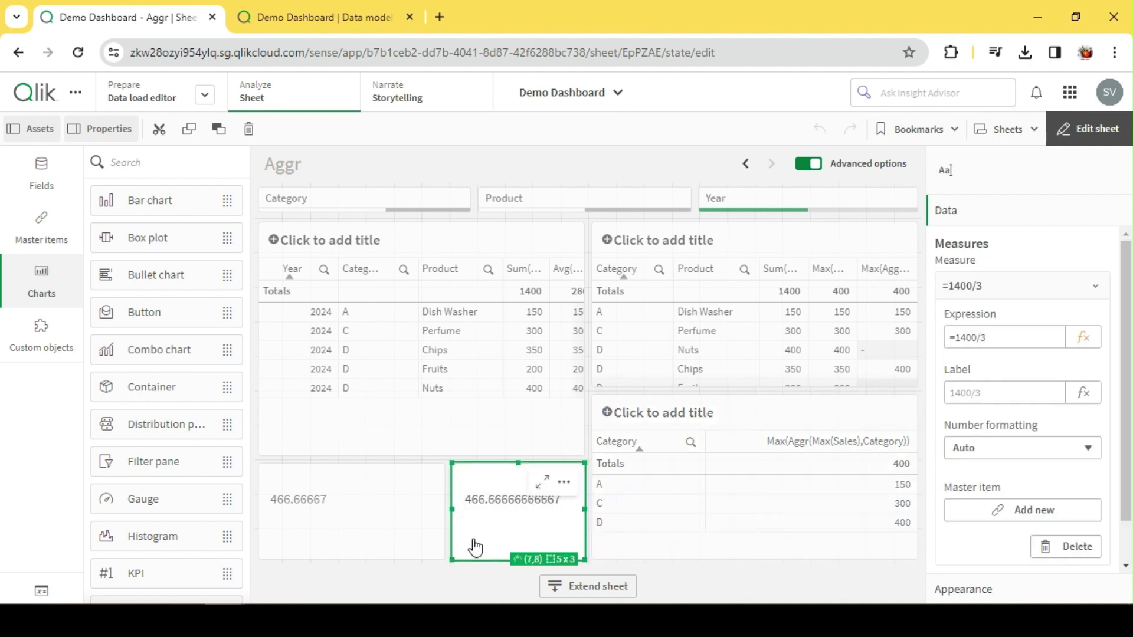
left_click(1036, 288)
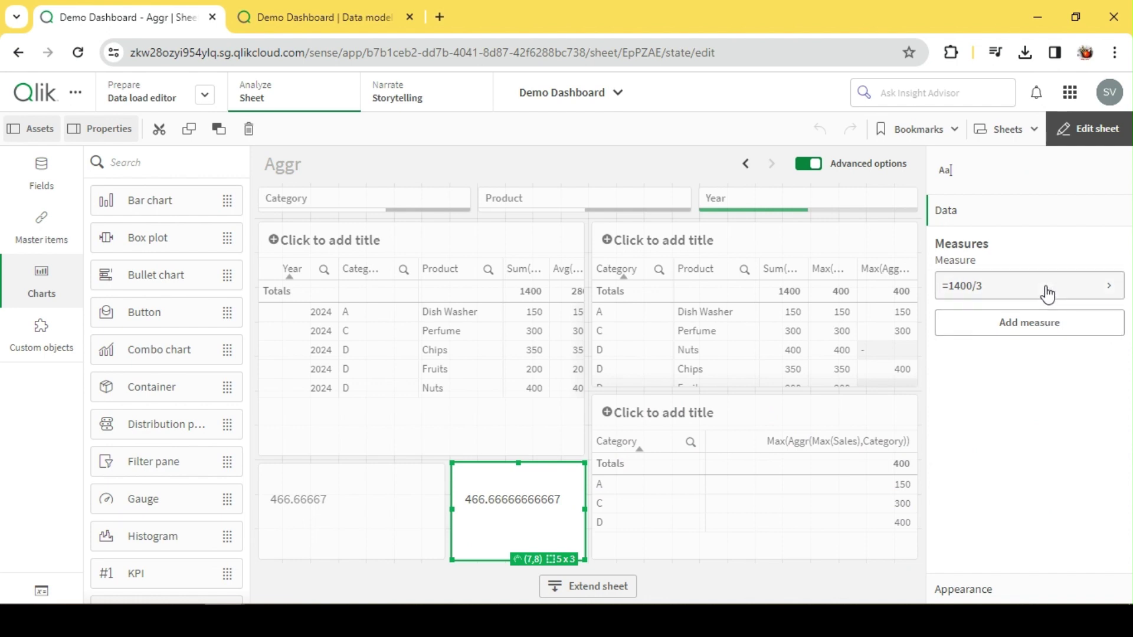
right_click(984, 288)
left_click(951, 268)
- Enter a new KPI measure FirstSortedValue(Category, Aggr(Max(Sales),Category)) in the expression editor
left_click(1039, 286)
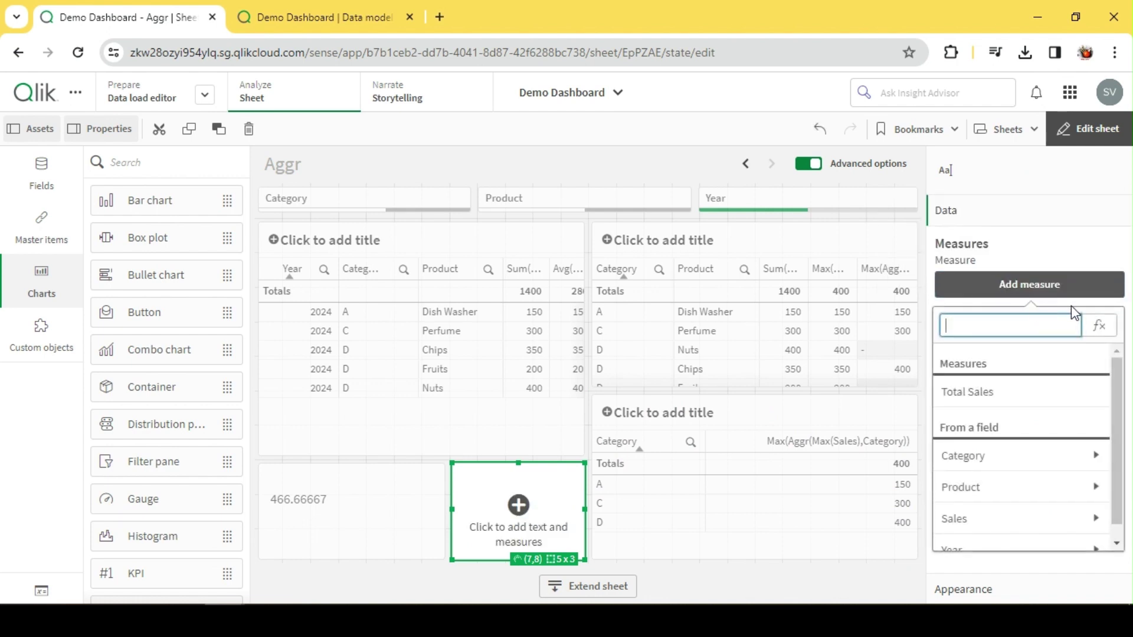
left_click(1097, 326)
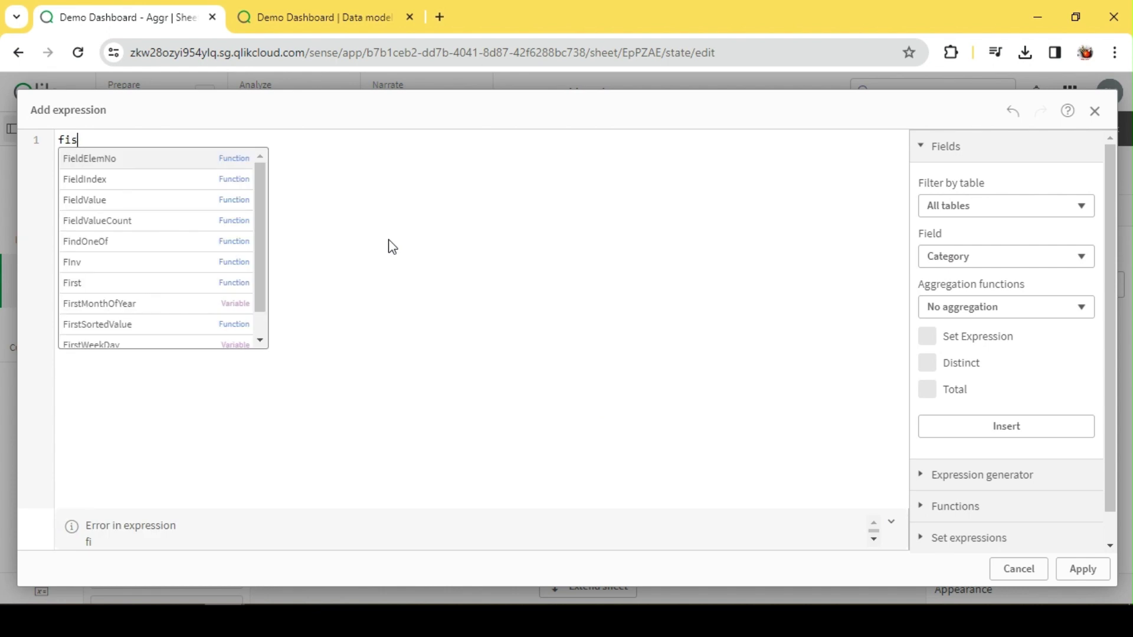
type("fit")
key("BackSpace")
type("r")
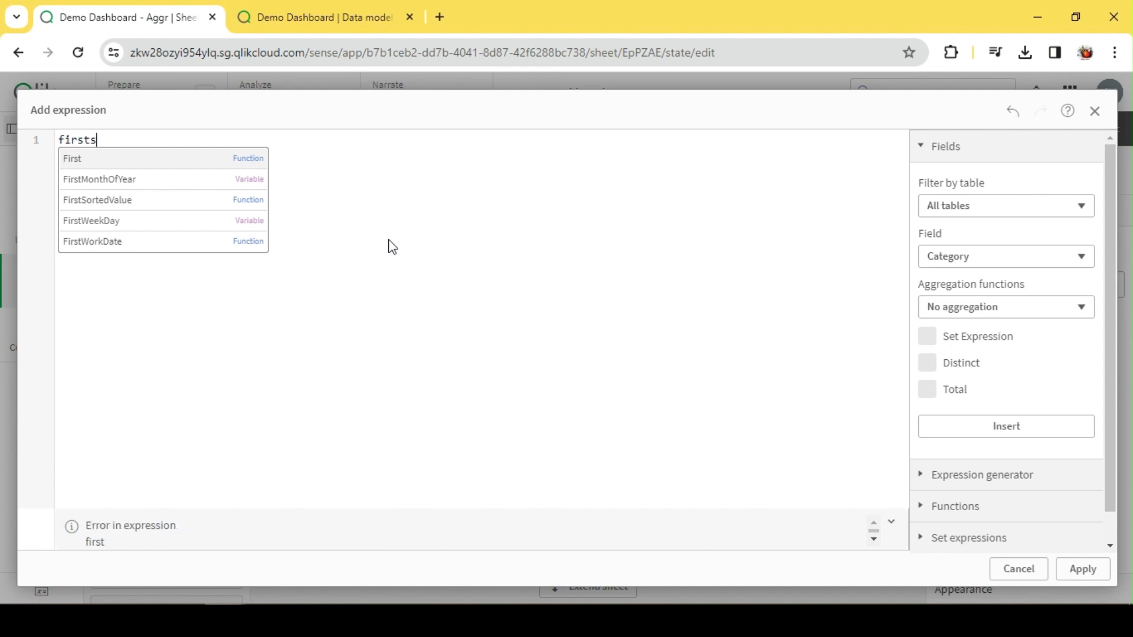
type("sts")
key("Return")
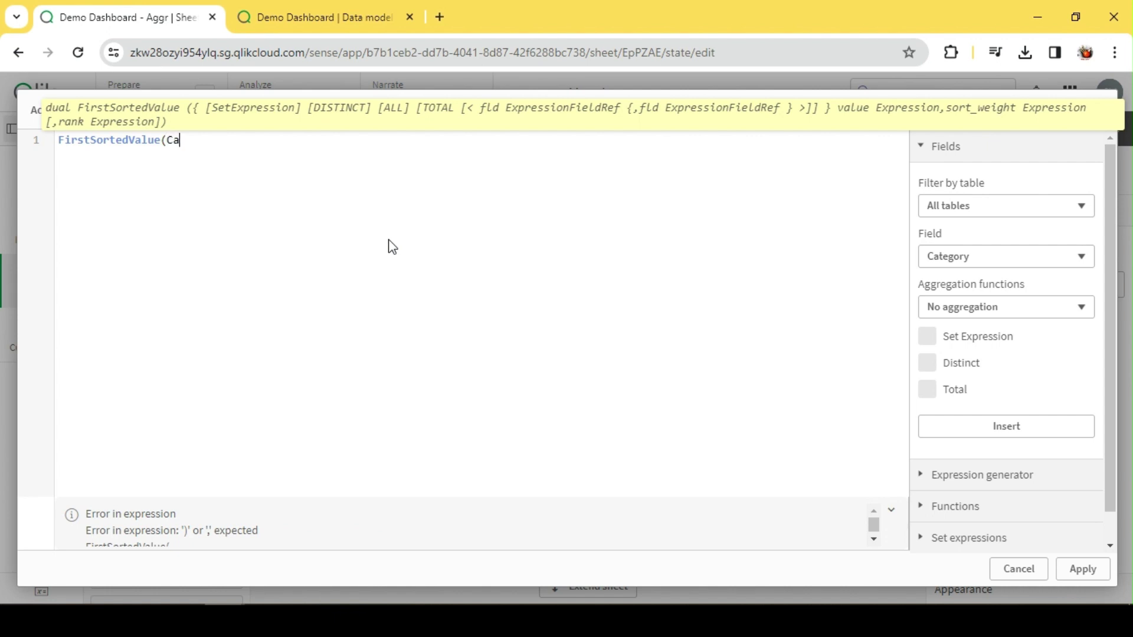
type("t")
key("Return")
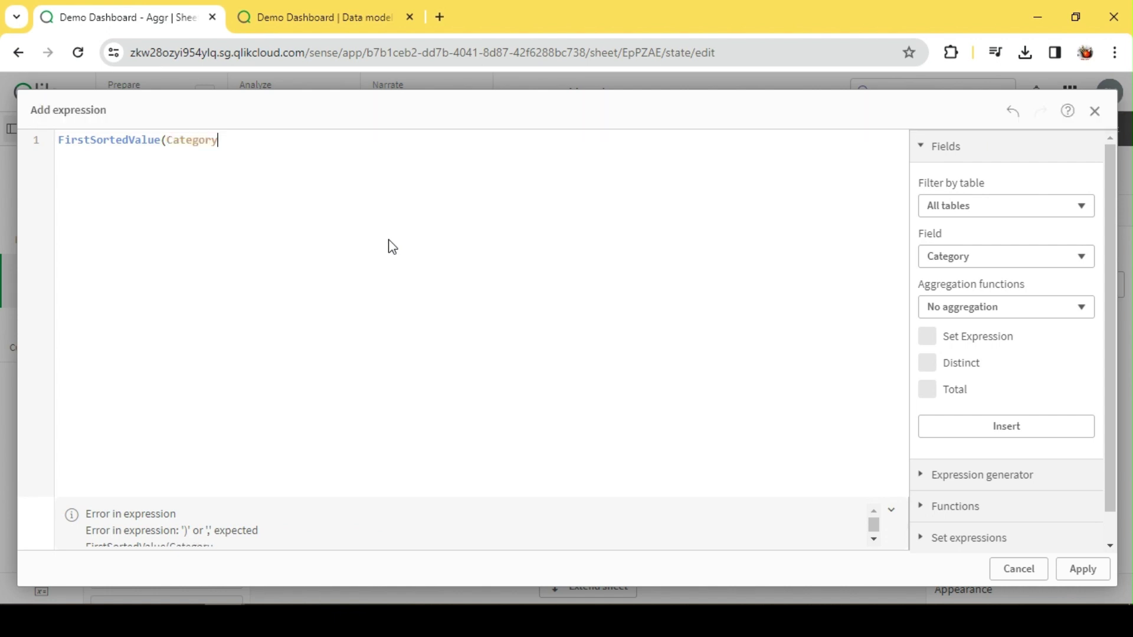
type(",")
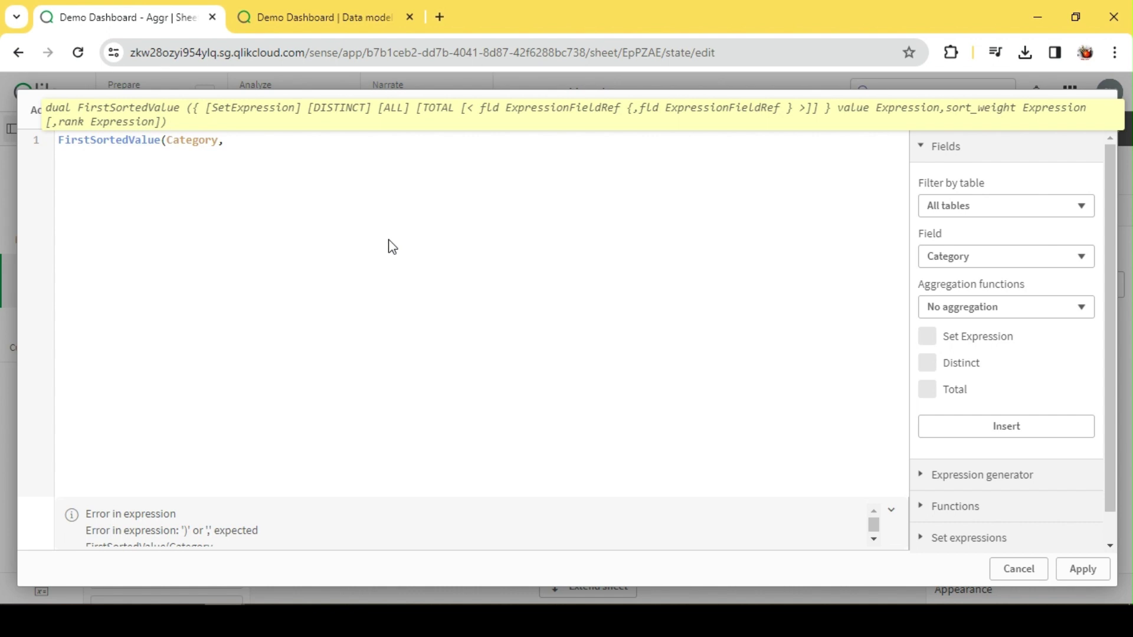
key("BackSpace")
key("BackSpace")
type("Aggr(Max(")
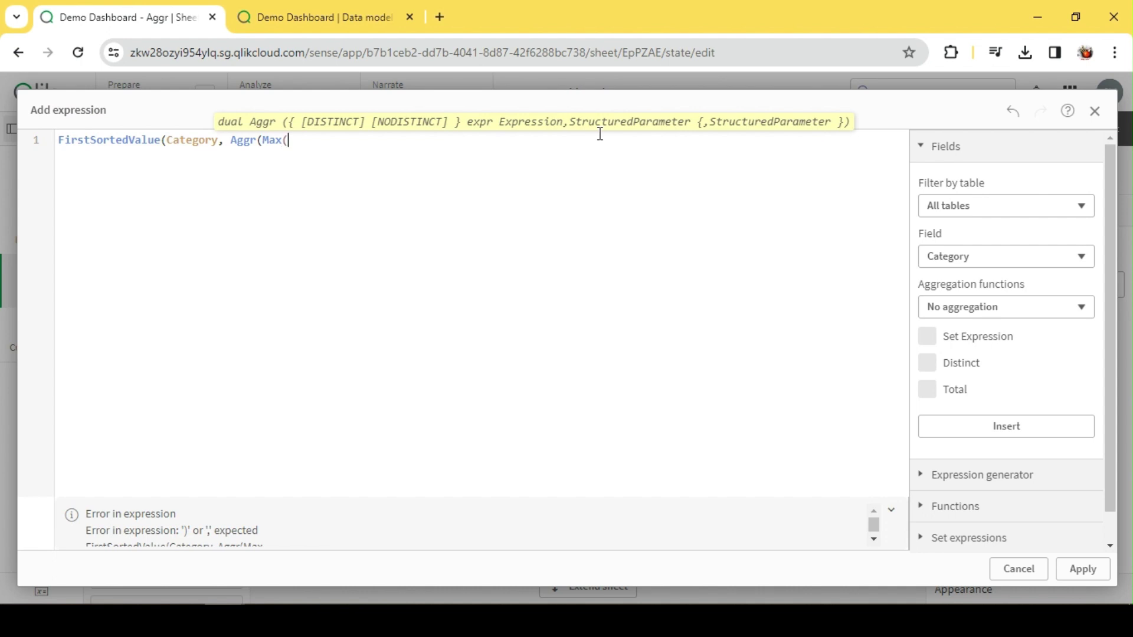
type("Sales")
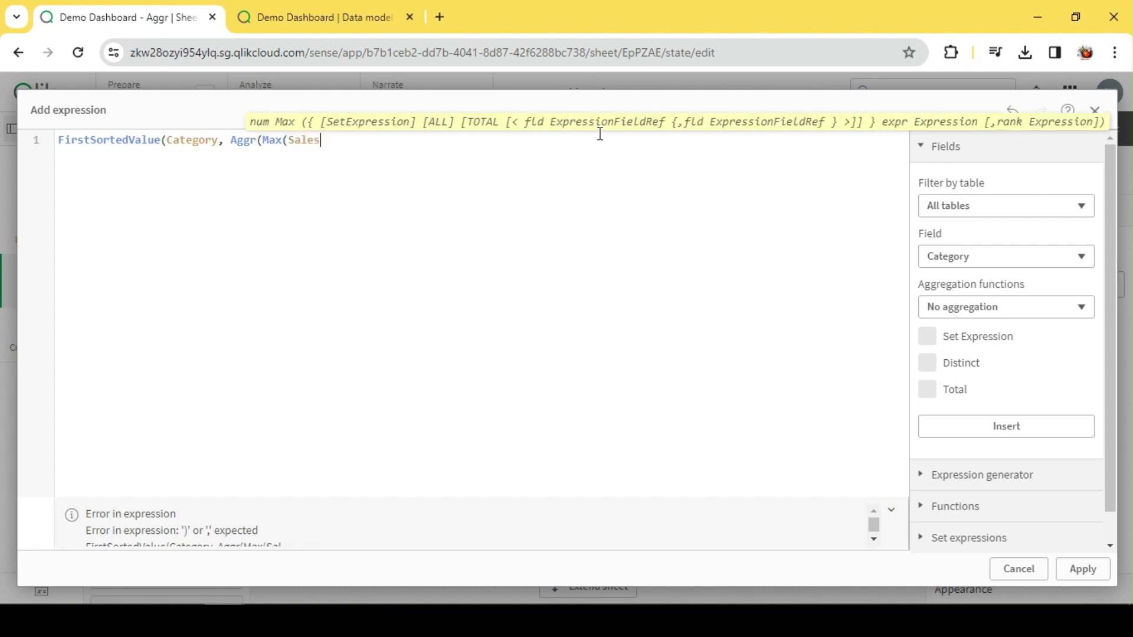
type("),Ca")
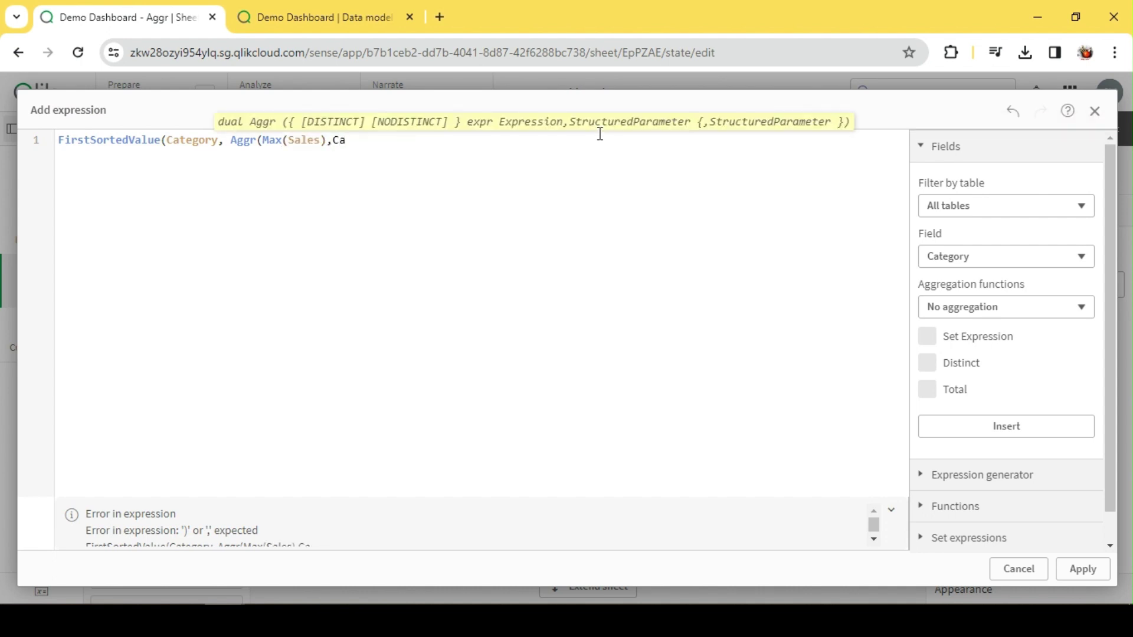
type("tegory)")
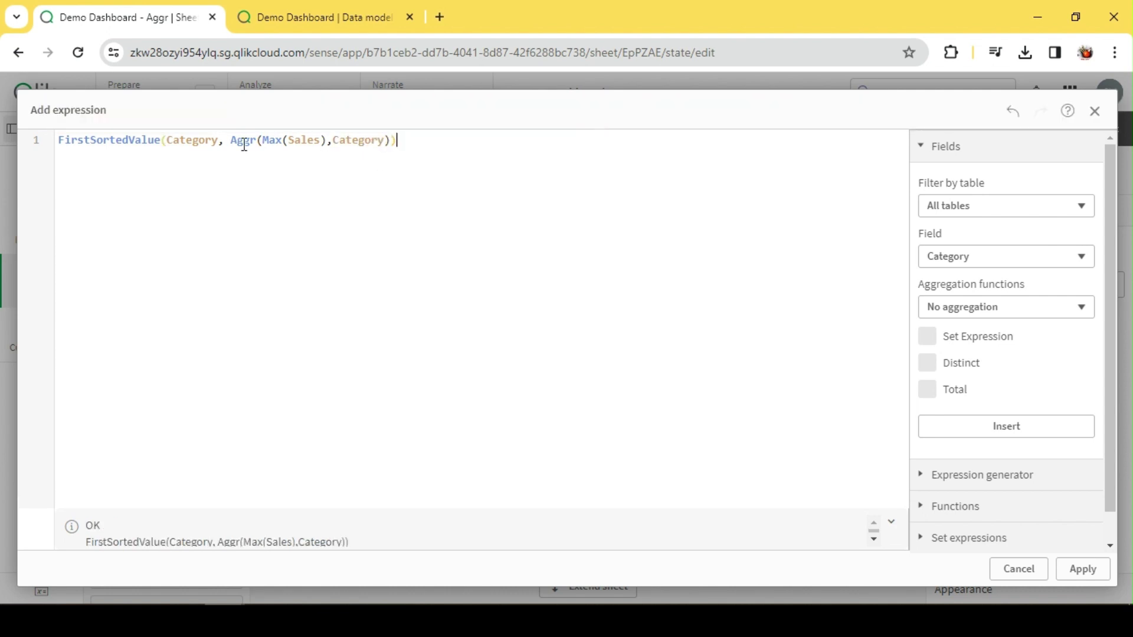
- Negate the sort weight to -Aggr(Max(Sales),Category) so the highest category comes first
left_click_drag(234, 141, 391, 141)
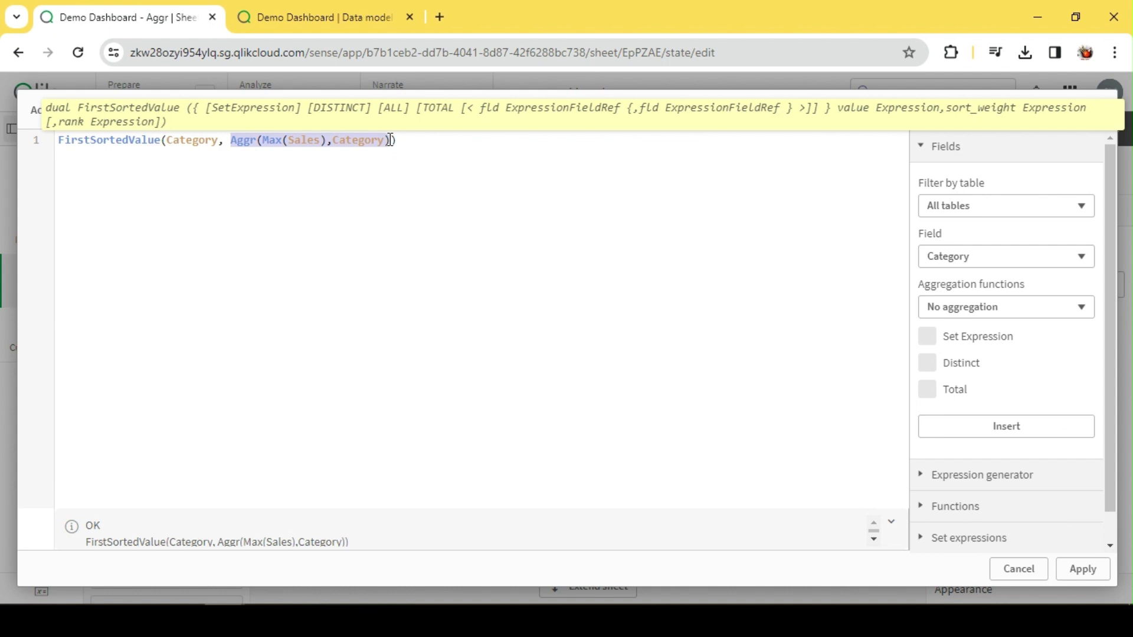
left_click(391, 141)
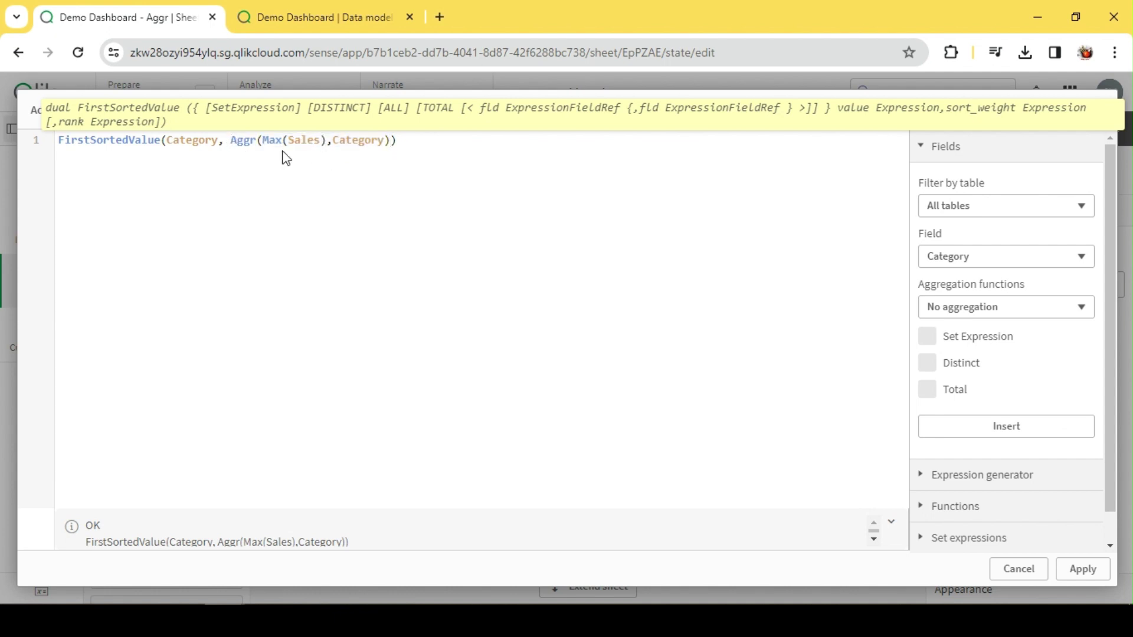
key("Right")
type("-")
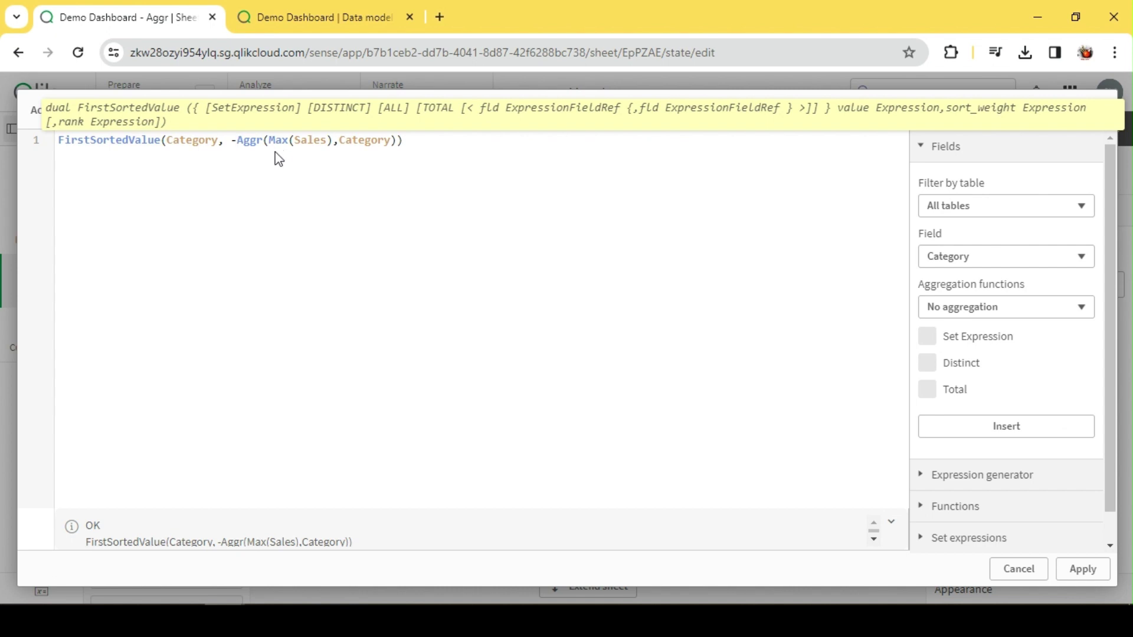
left_click(412, 145)
left_click_drag(411, 142, 54, 144)
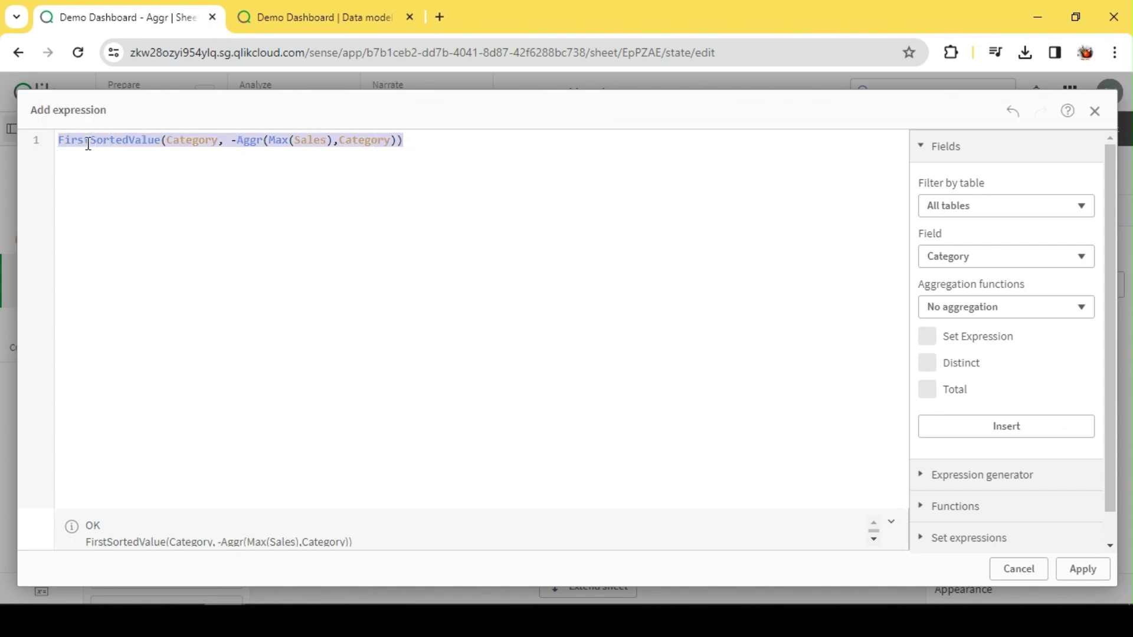
double_click(208, 141)
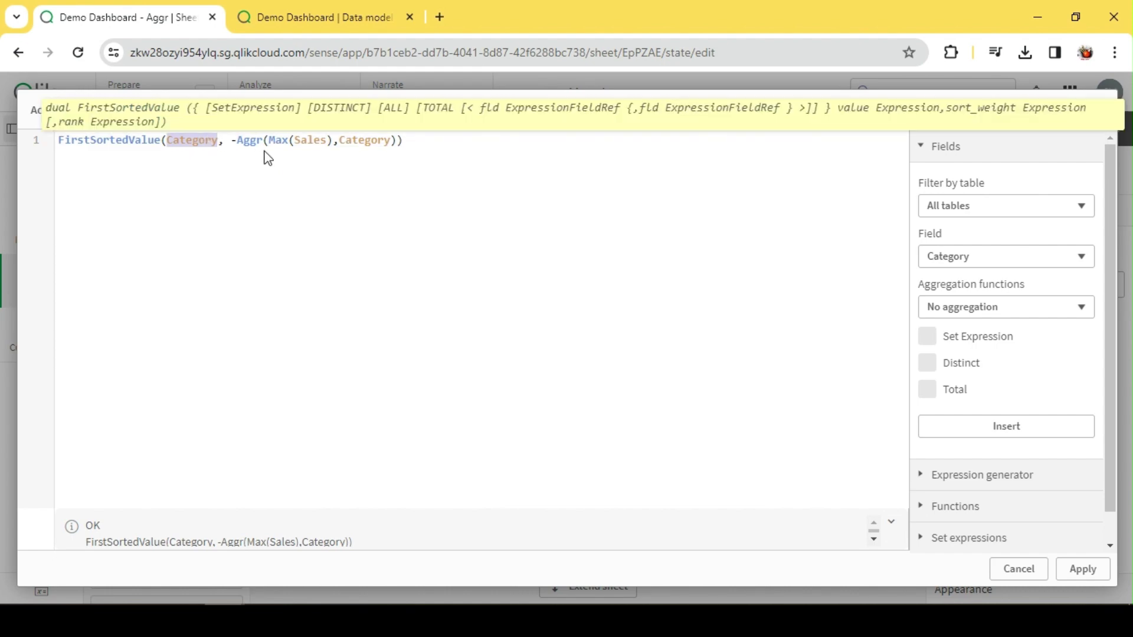
left_click(460, 140)
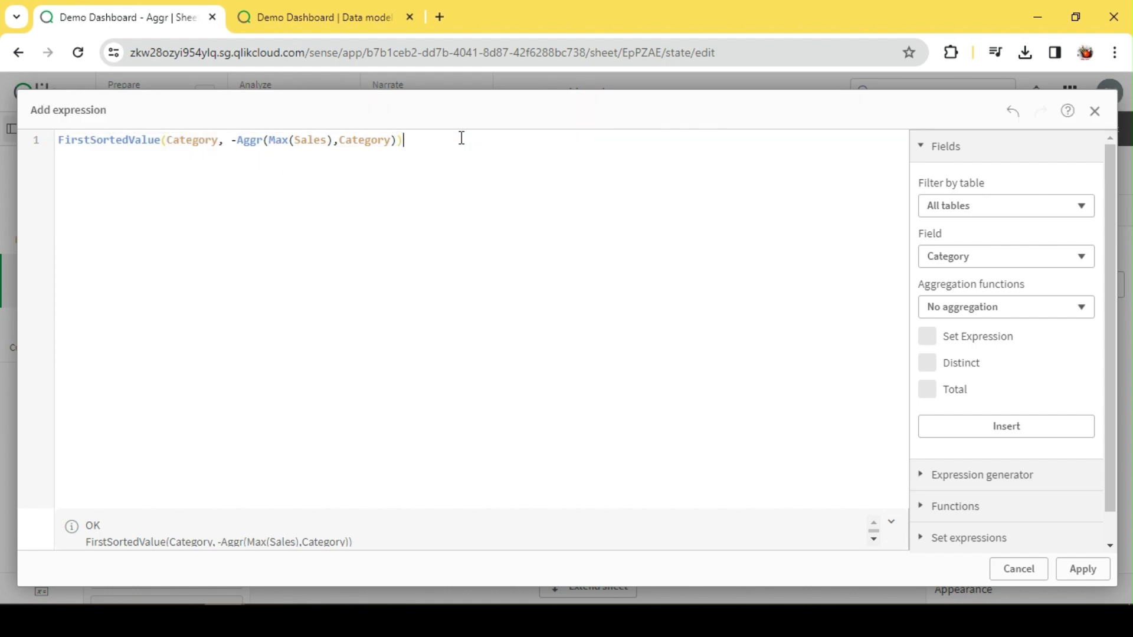
- Apply the measure so the KPI shows D, and sort the Max(Aggr) table descending
left_click(1082, 569)
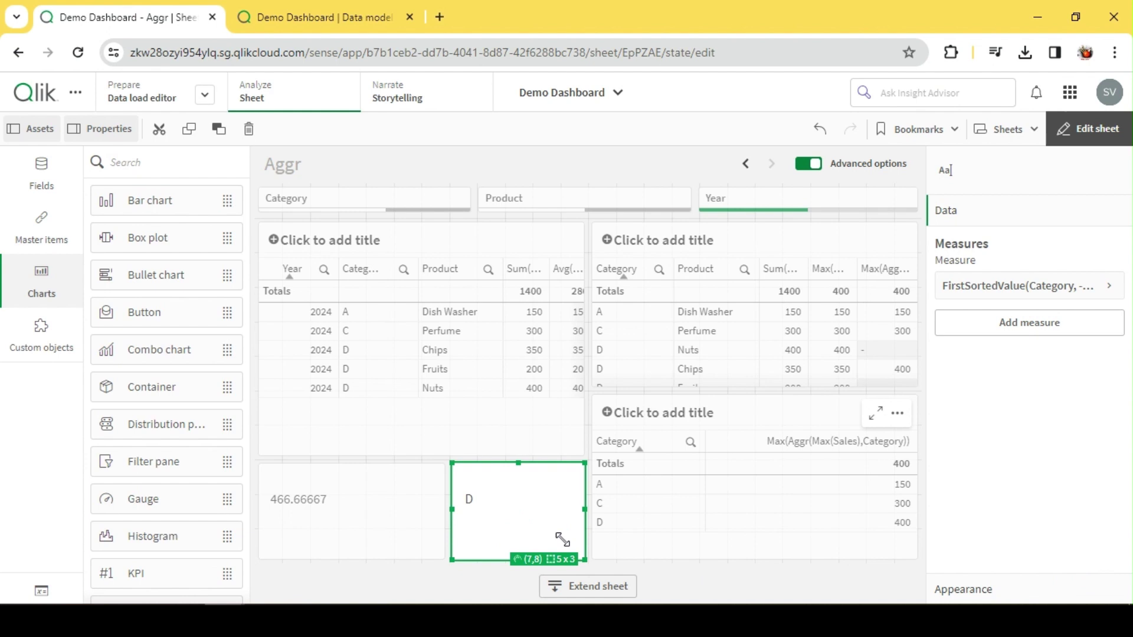
left_click(1087, 129)
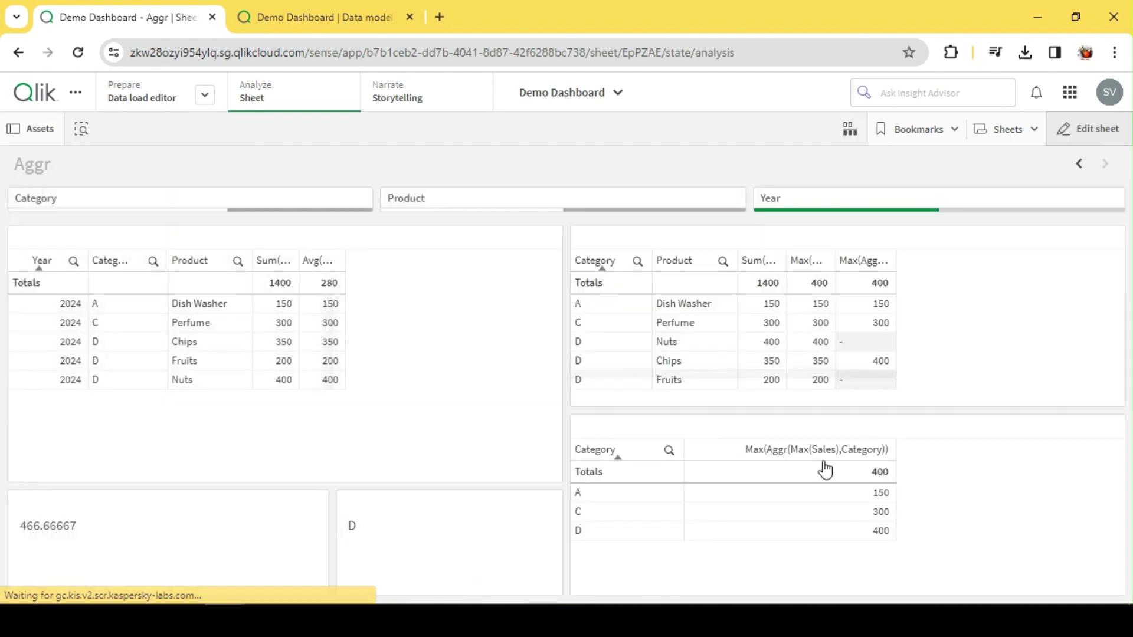
left_click(905, 455)
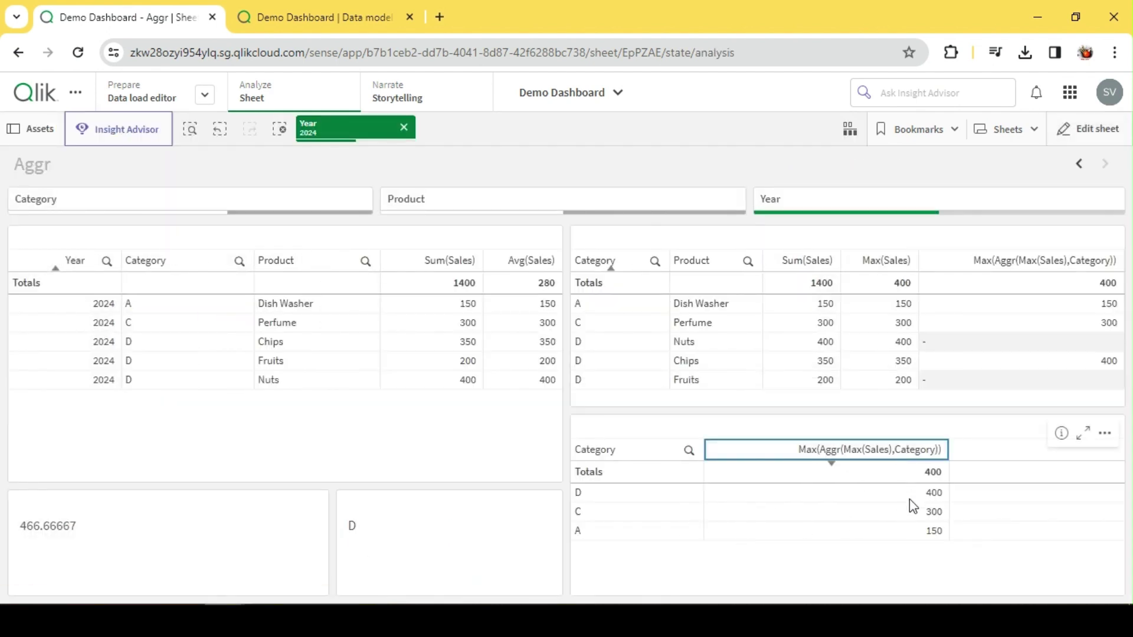